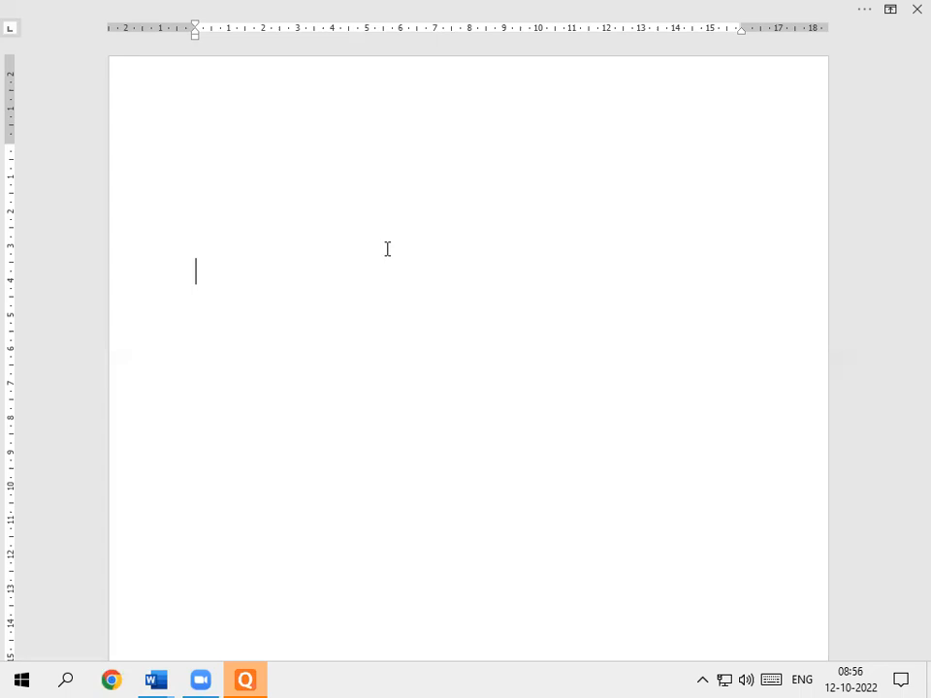
Insert a table with 7 columns and 5 rows using the Insert Table settings.
key(alt)
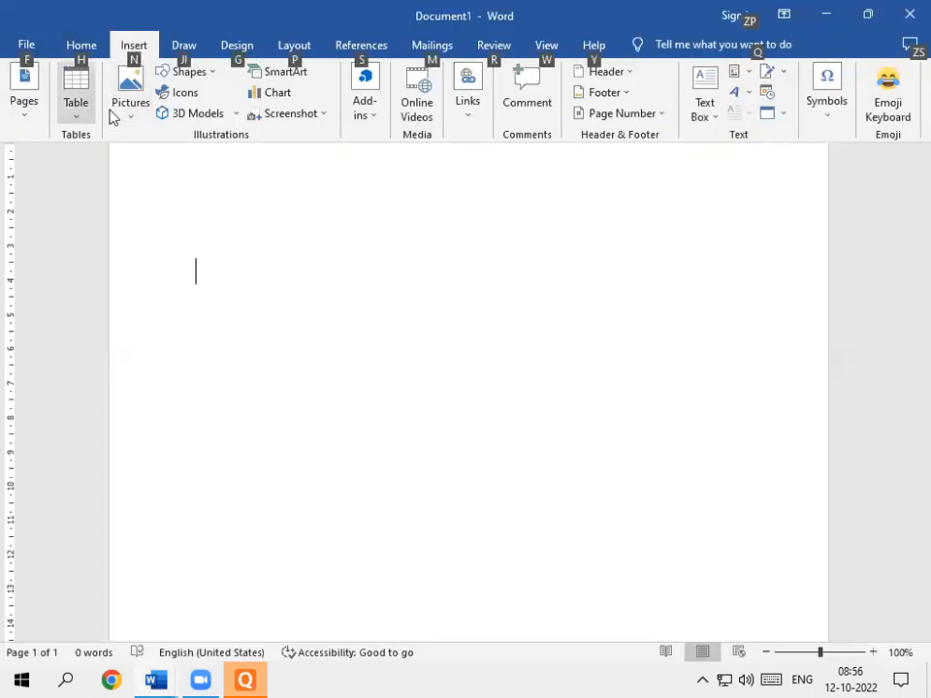
click(76, 115)
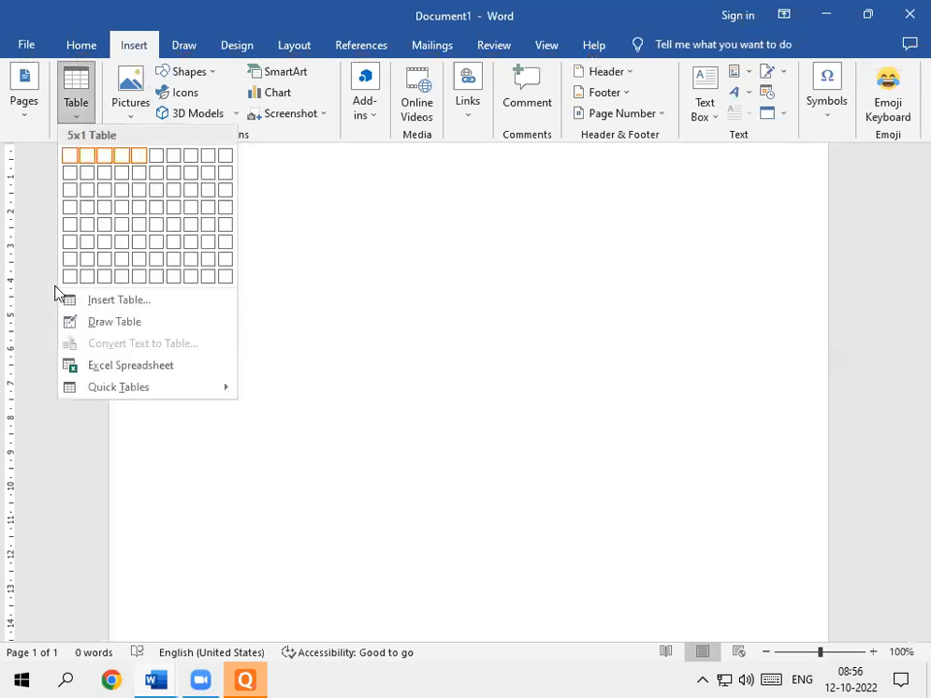
click(133, 301)
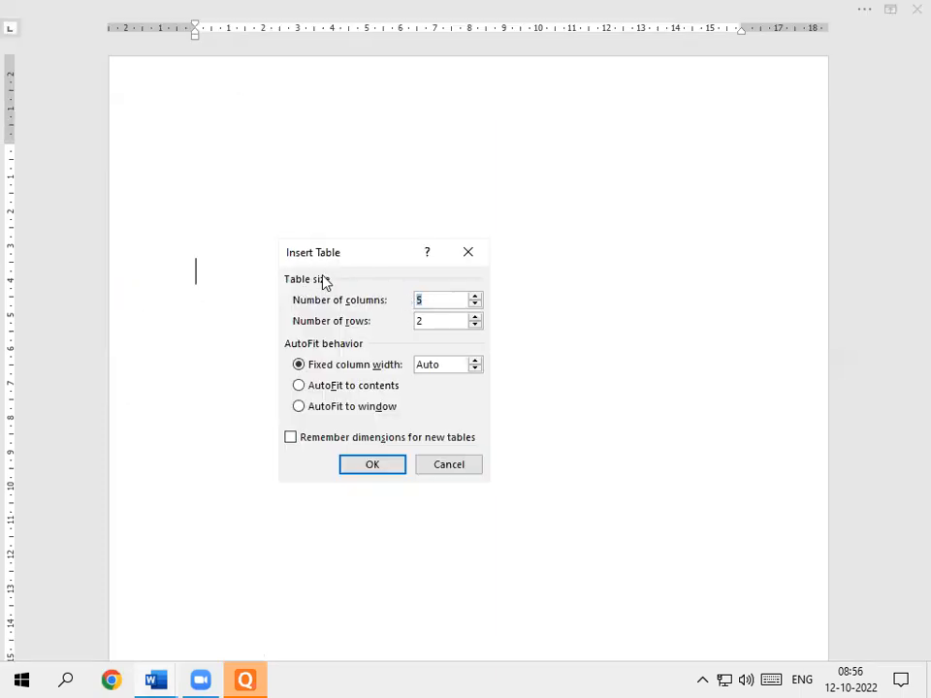
drag(355, 245, 331, 207)
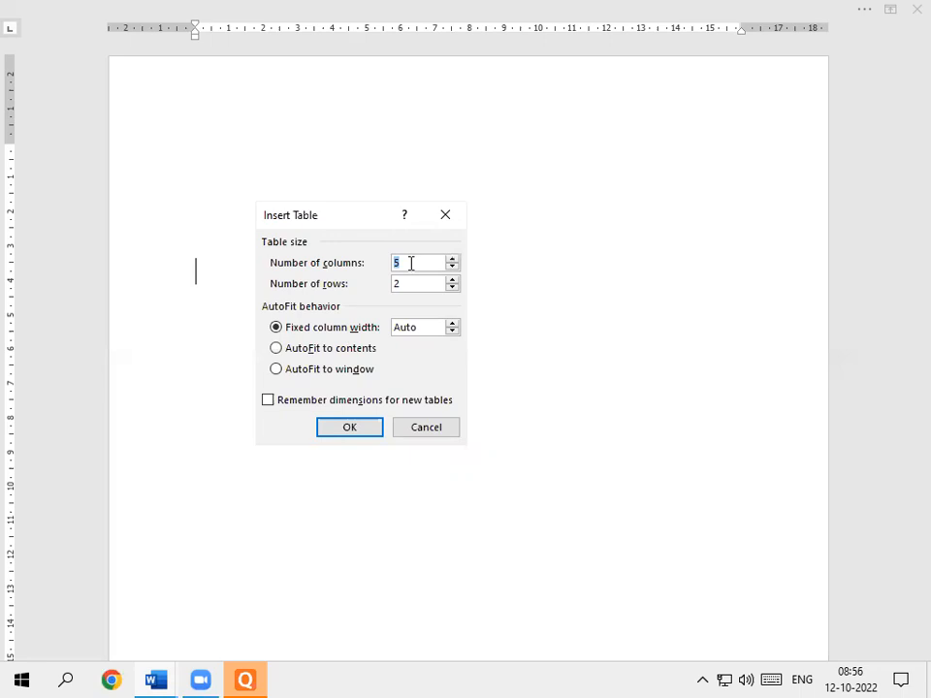
text(7)
click(405, 283)
key(BackSpace)
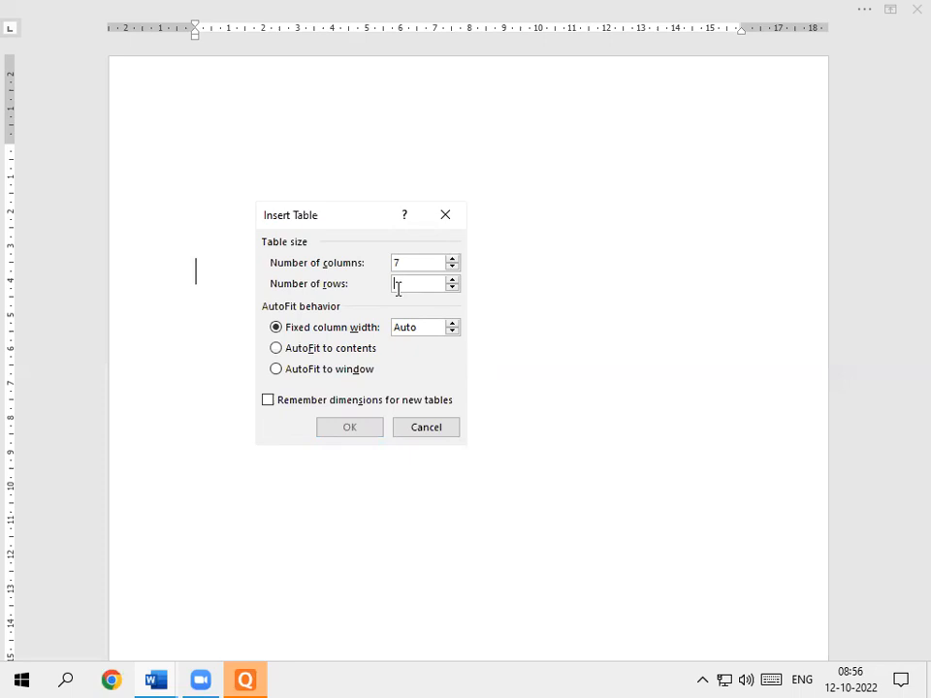
text(5)
click(354, 428)
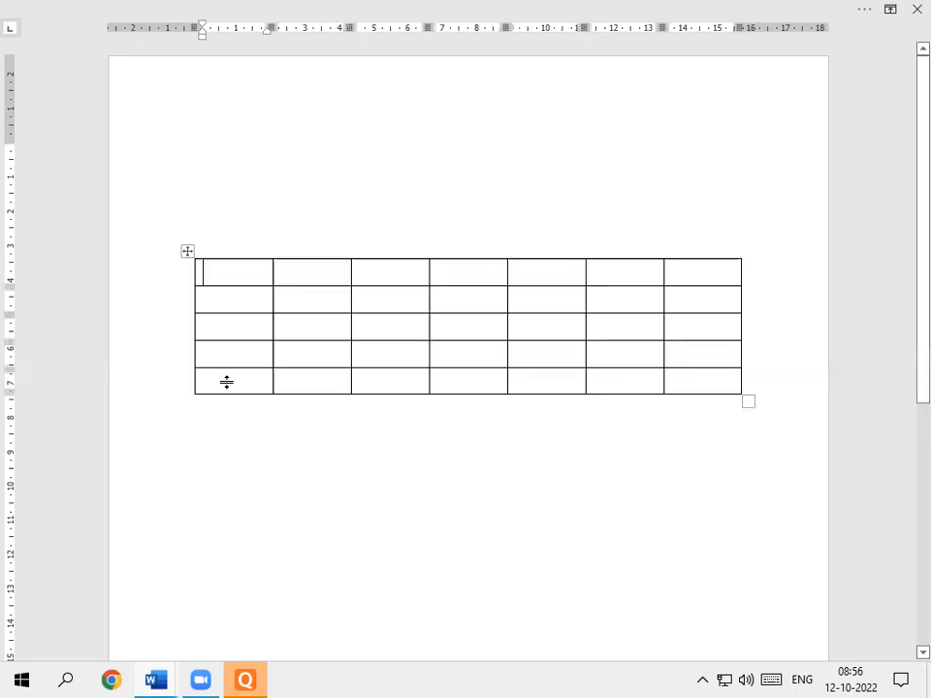
Enlarge the table's overall height and enter the heading "Roll" in its first cell.
drag(747, 400, 739, 482)
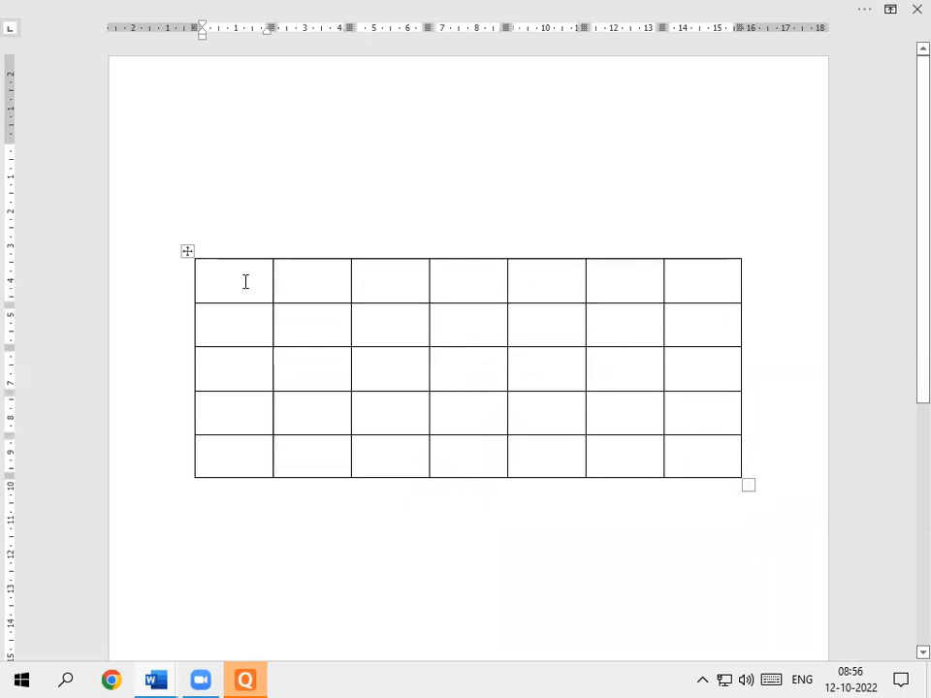
text(Rool)
key(BackSpace)
key(BackSpace)
text(ll)
key(Tab)
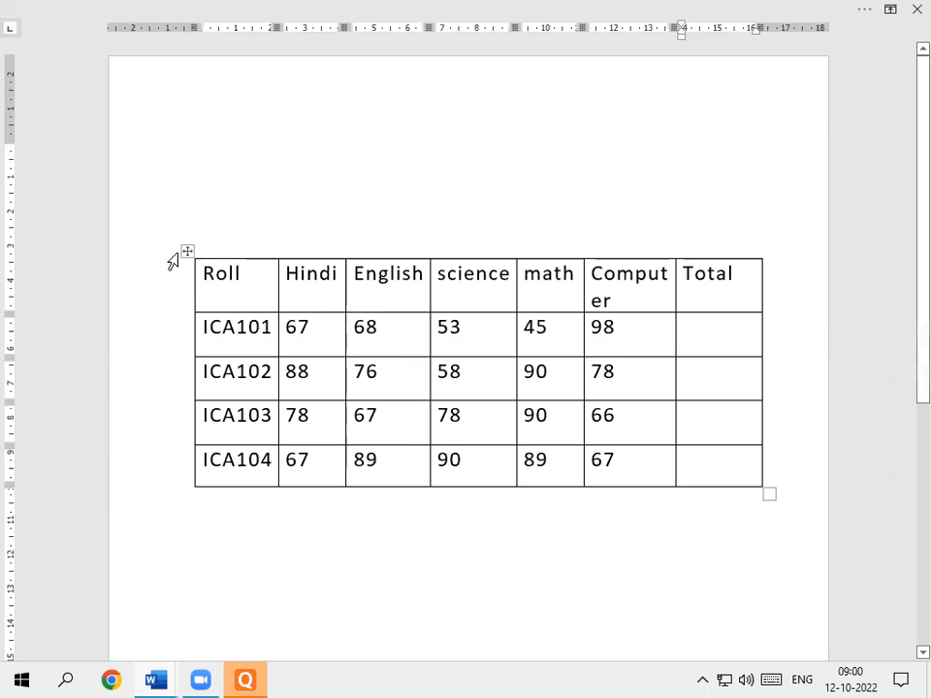
Centre the text of the whole table both horizontally and vertically within the cells.
click(187, 252)
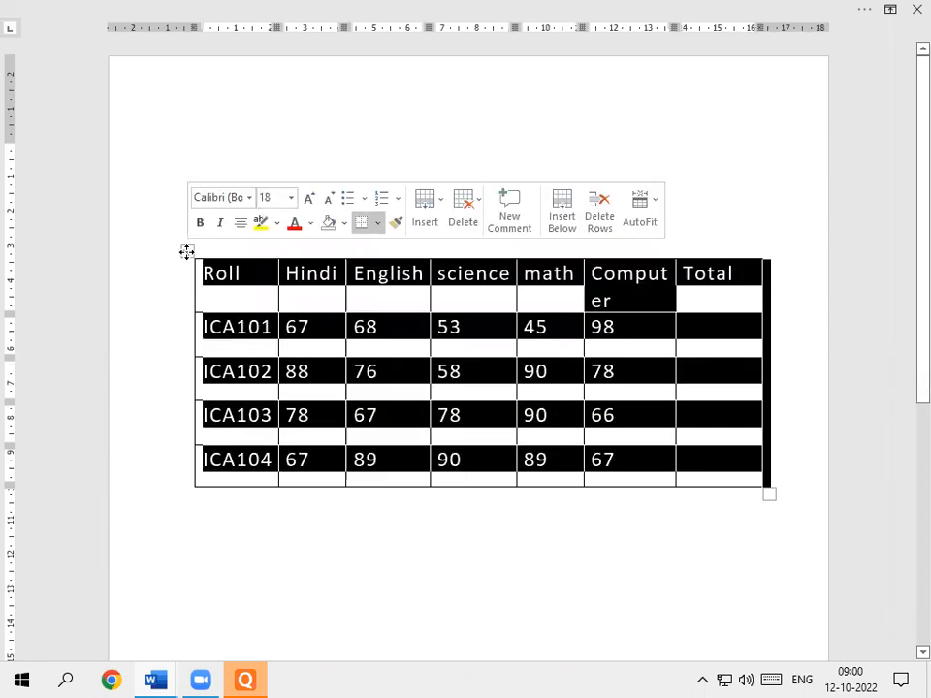
key(alt)
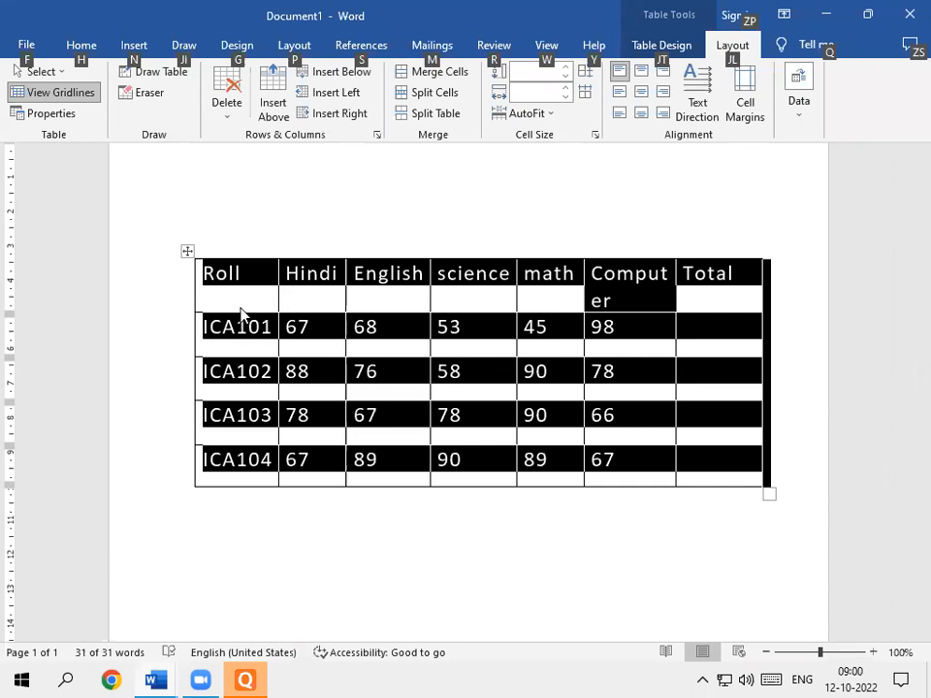
click(640, 98)
key(ctrl+shift+F1)
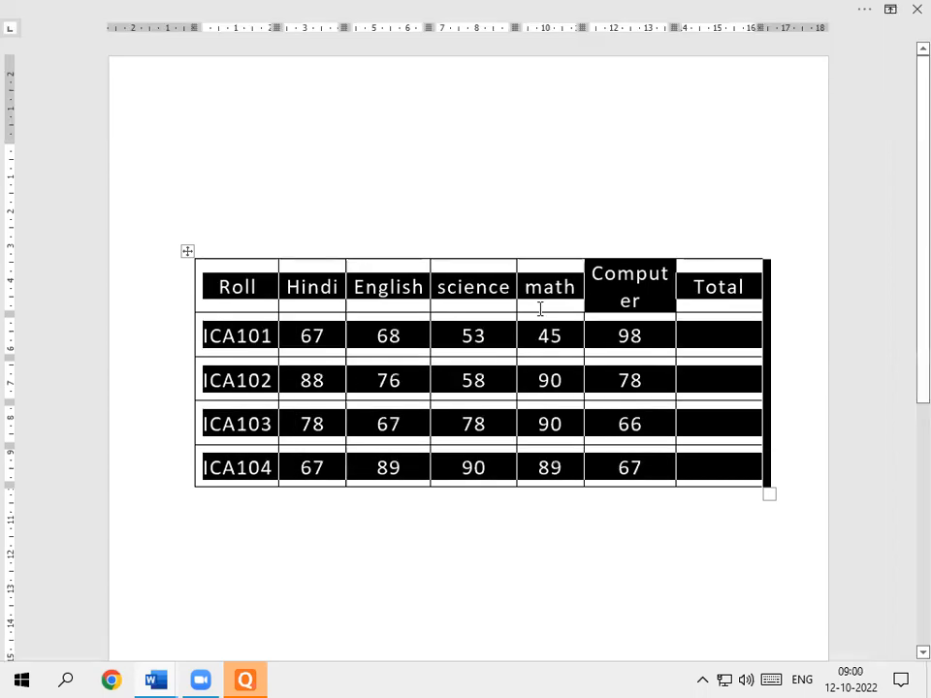
Widen the Computer column and extend the table's right edge so the Computer and Total headings each fit on one line.
click(636, 304)
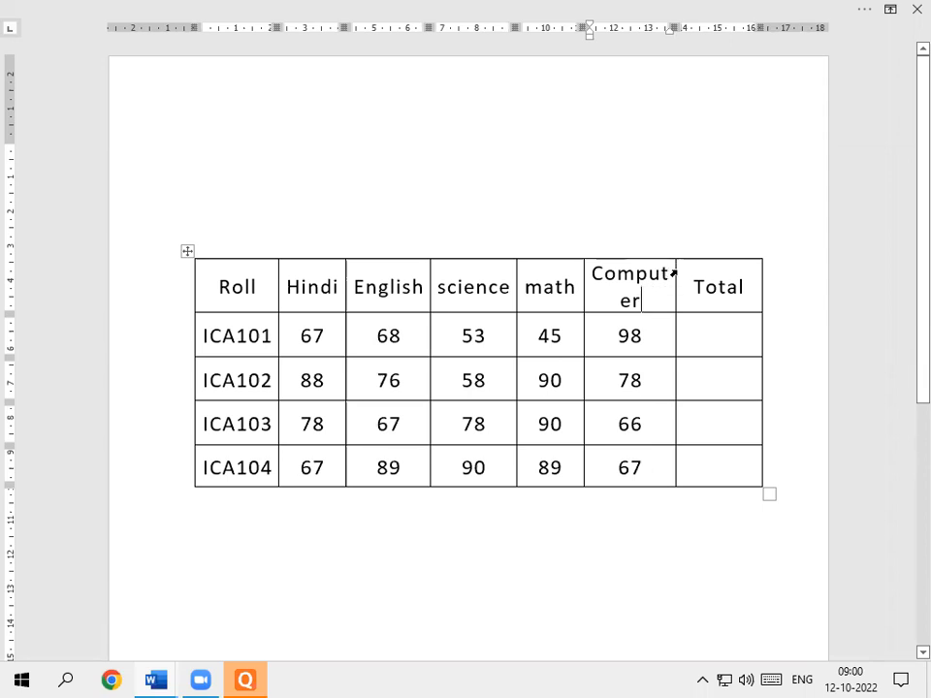
click(673, 275)
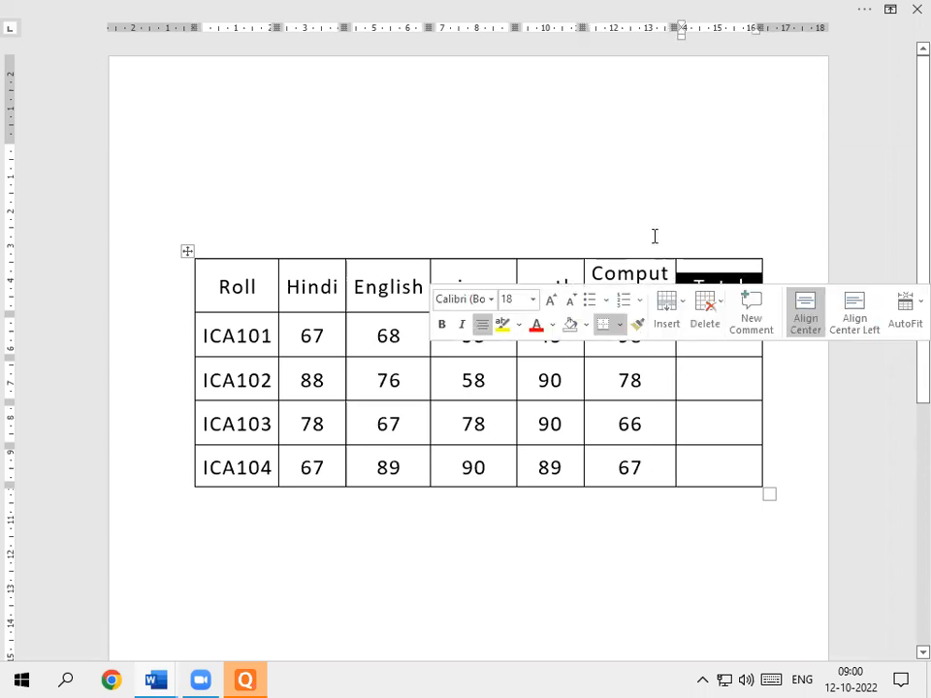
click(654, 235)
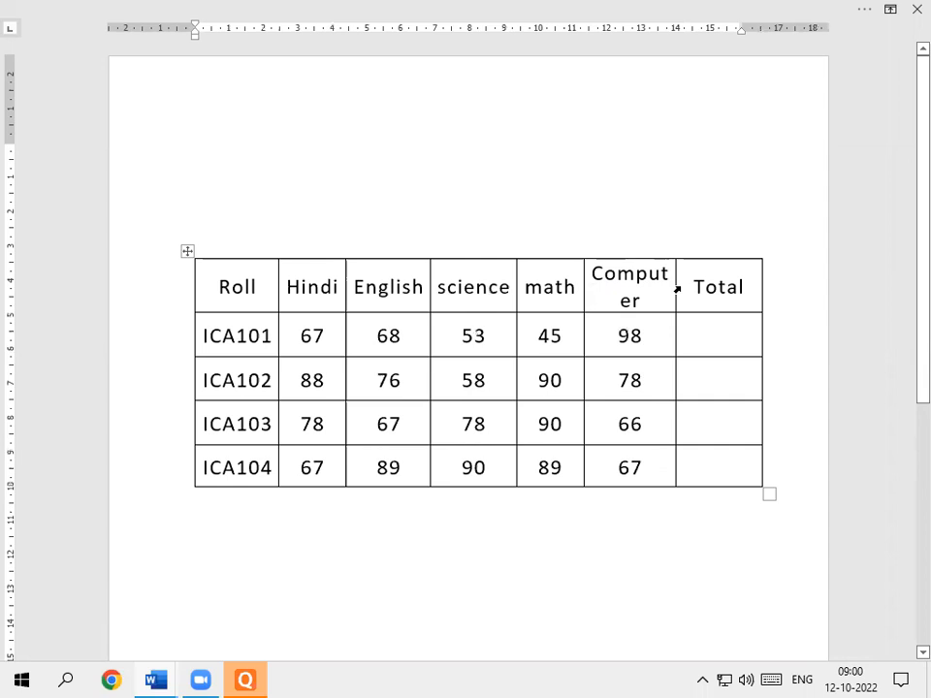
drag(676, 286, 702, 291)
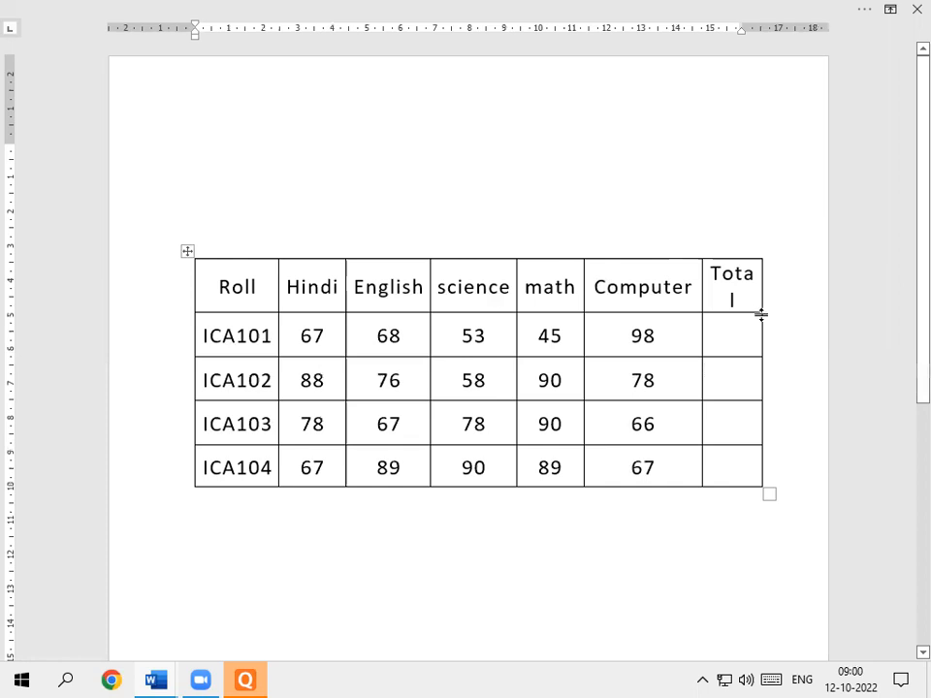
drag(772, 293, 771, 293)
click(687, 318)
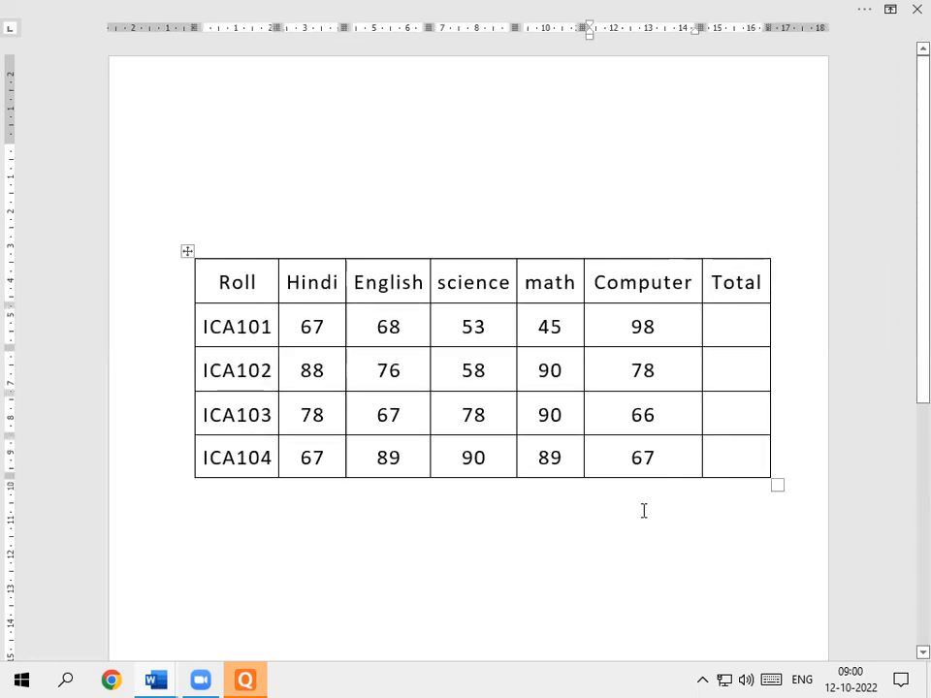
Apply the orange banded grid table style with a solid orange header row to the marks table.
click(222, 283)
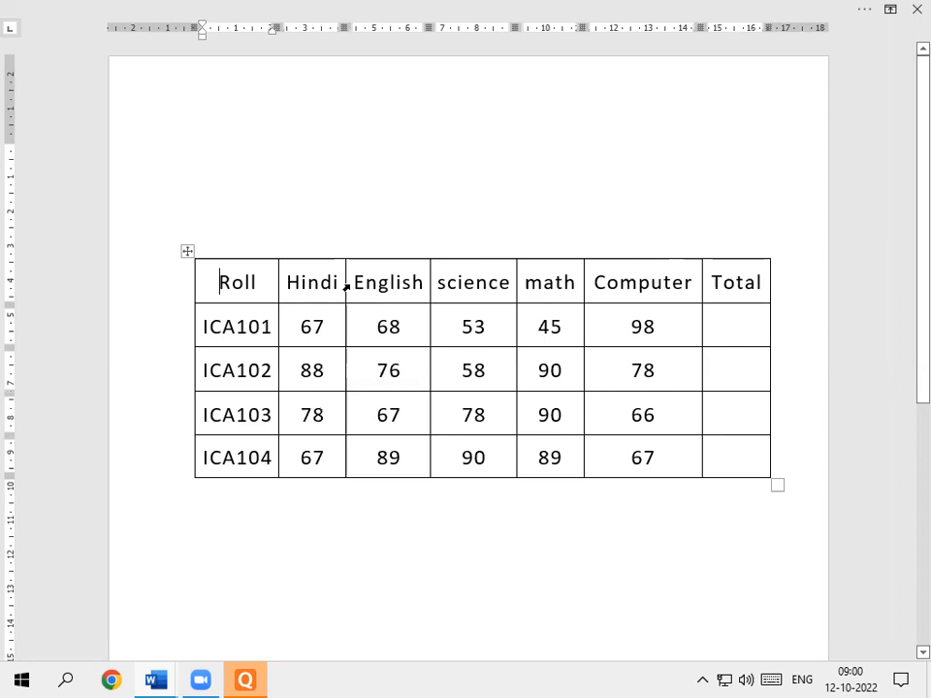
key(alt)
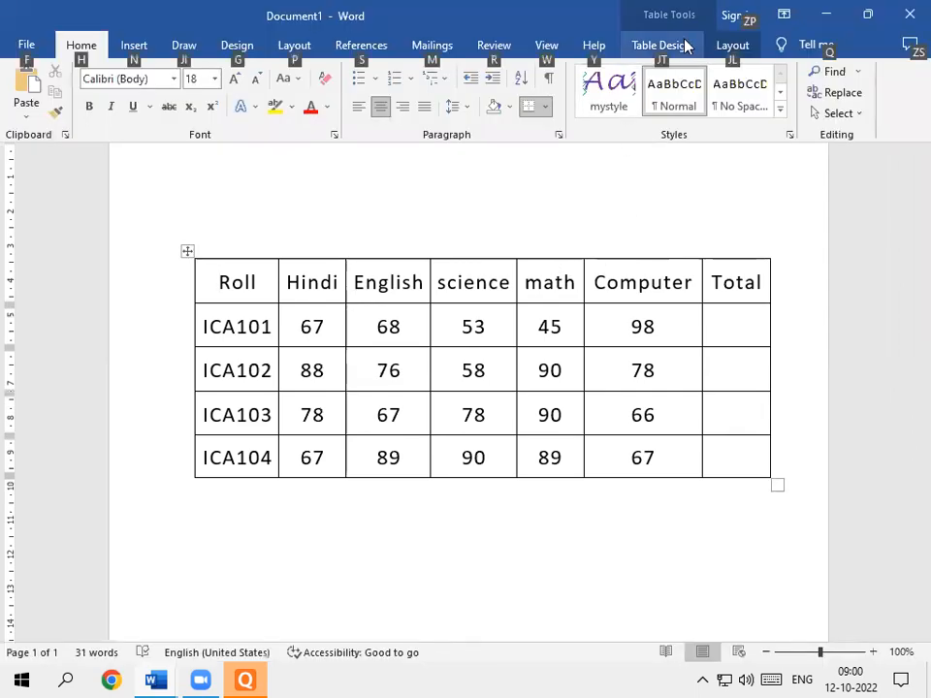
click(477, 363)
key(alt)
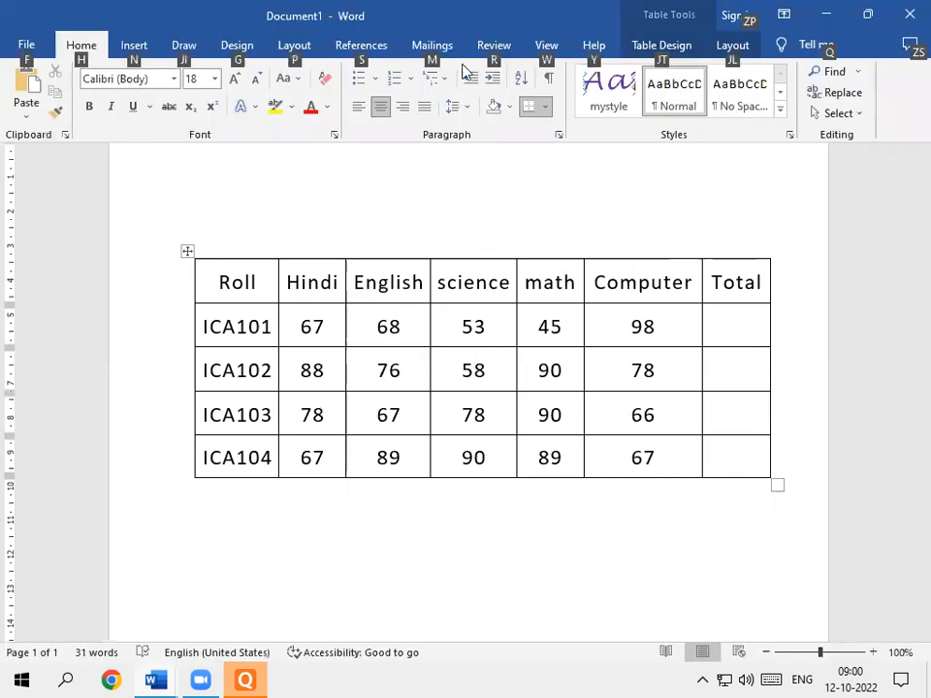
click(669, 45)
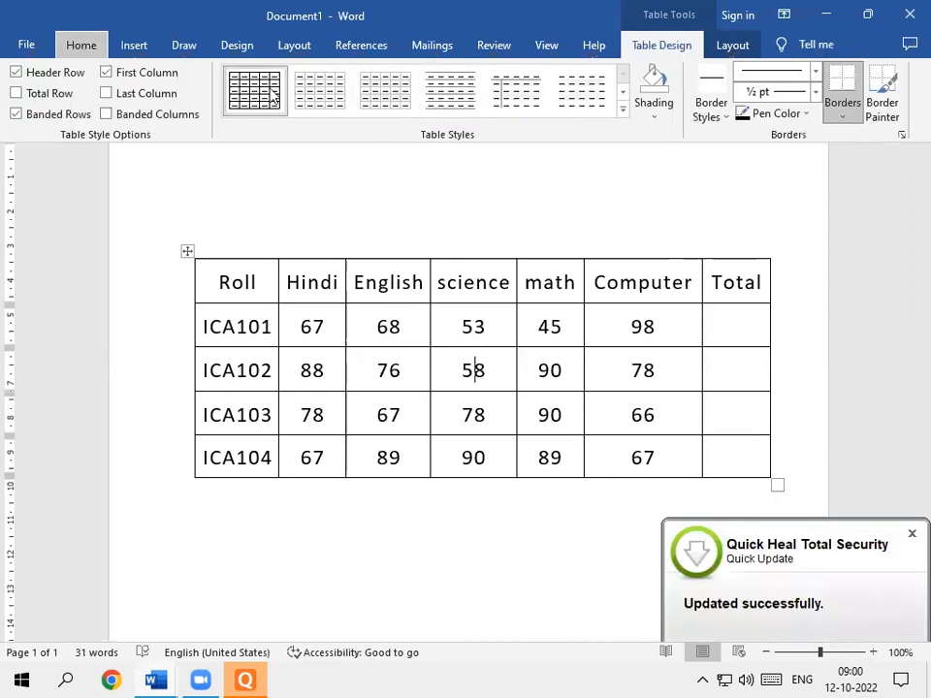
click(622, 114)
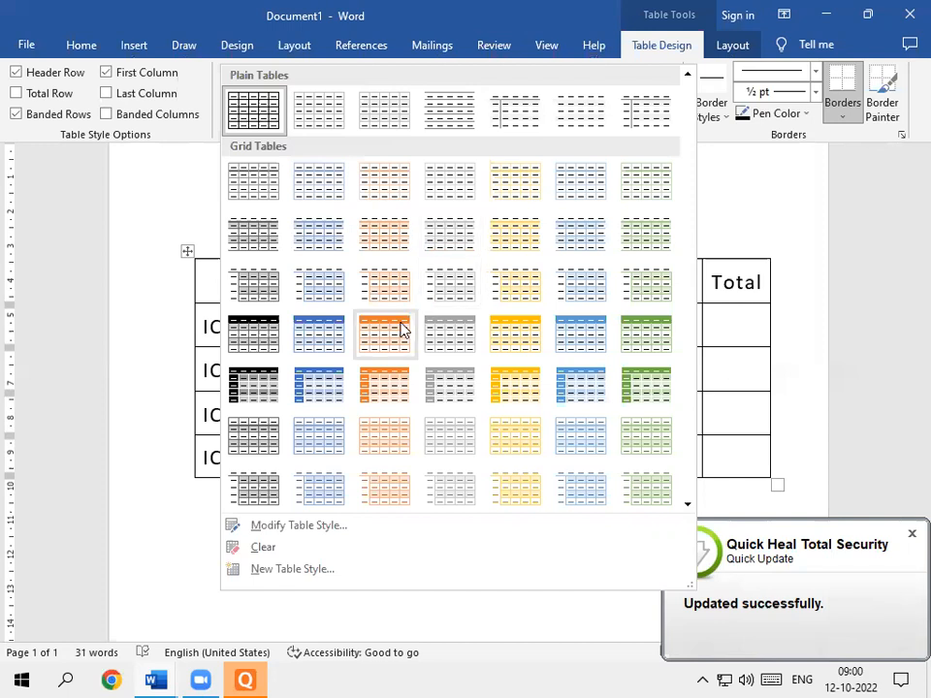
click(382, 333)
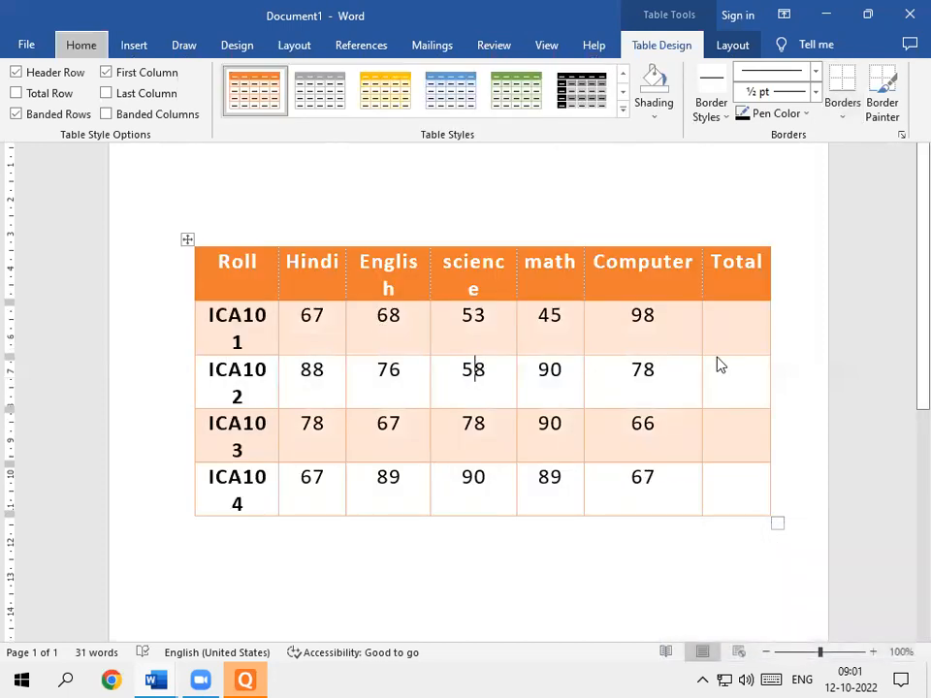
Apply the dark grid table style with a black header row, black first column and grey banded rows.
click(582, 93)
click(622, 108)
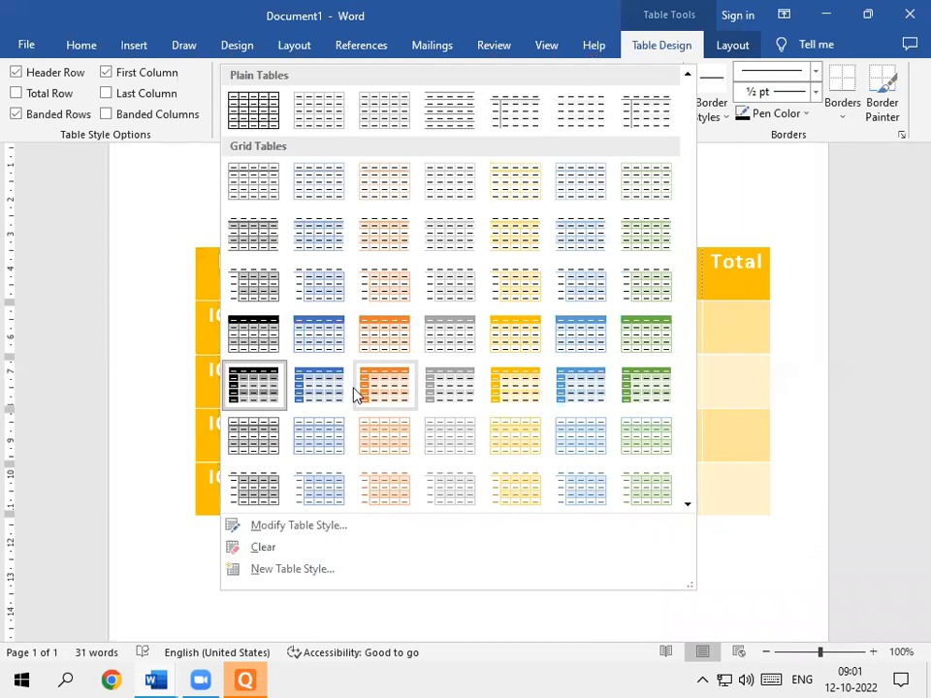
click(257, 378)
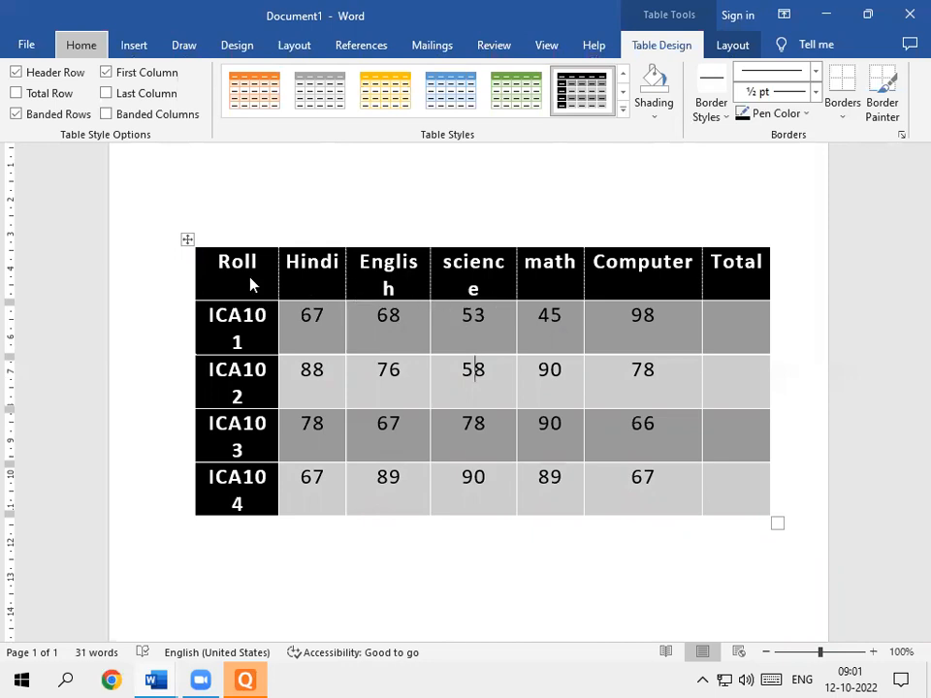
key(ctrl+shift+F1)
Shade all cells below the header row from Hindi through Total with the standard colour Yellow.
click(309, 324)
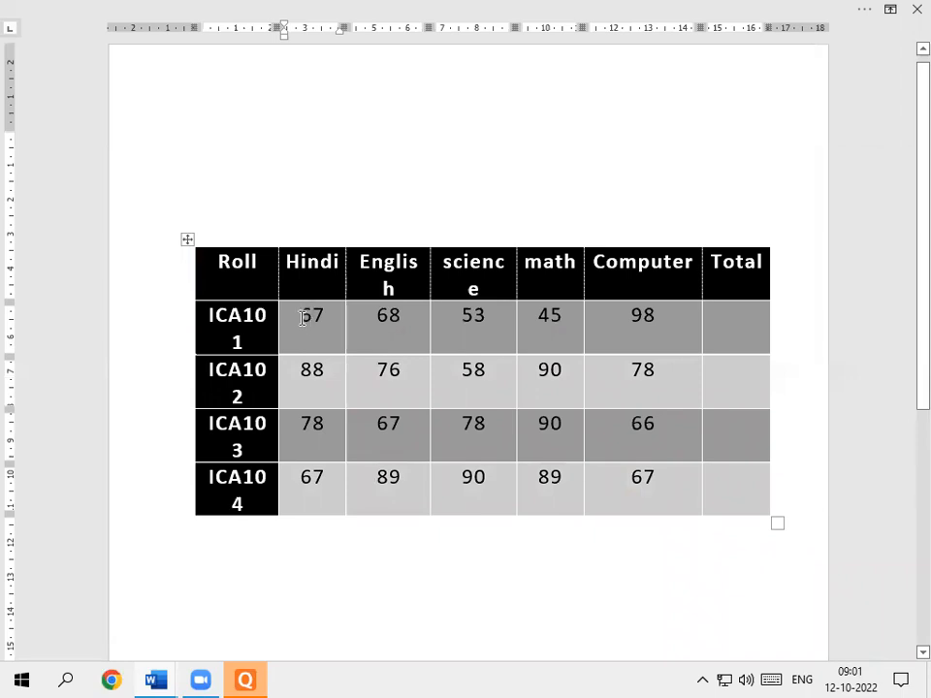
key(shift+Right)
key(shift+Right)
key(shift+Right)
key(shift+Right)
key(shift+Right)
key(shift+Right)
key(shift+Right)
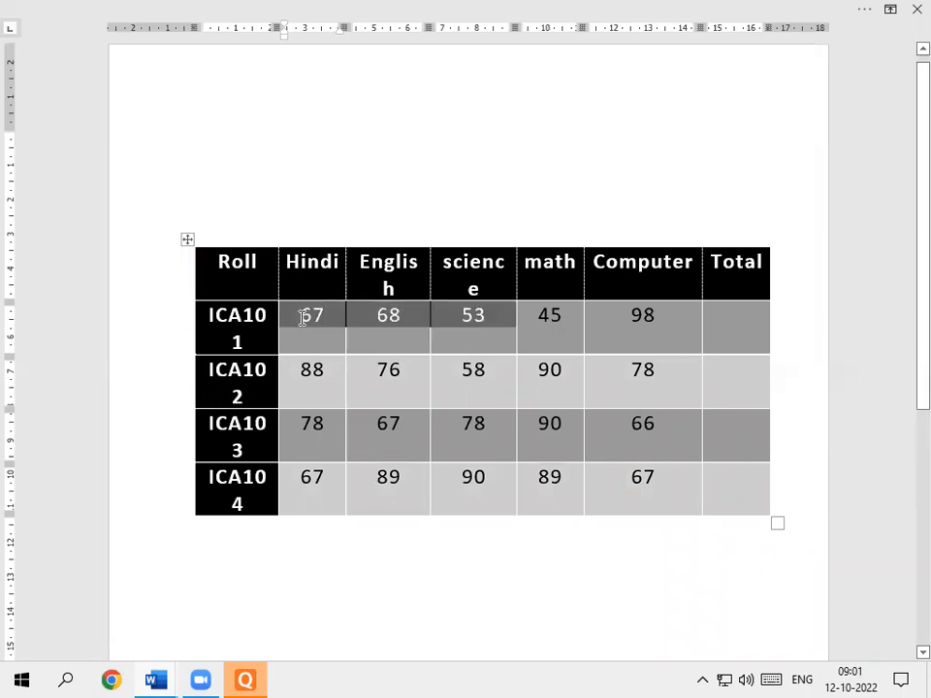
key(shift+Down)
key(shift+Down)
key(shift+Down)
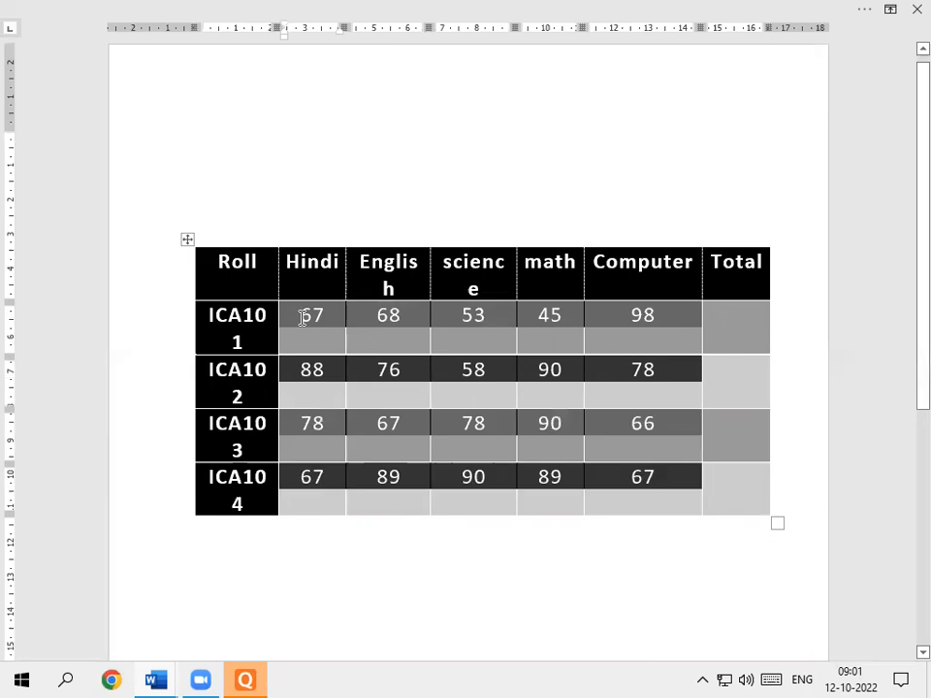
key(shift+Right)
key(alt)
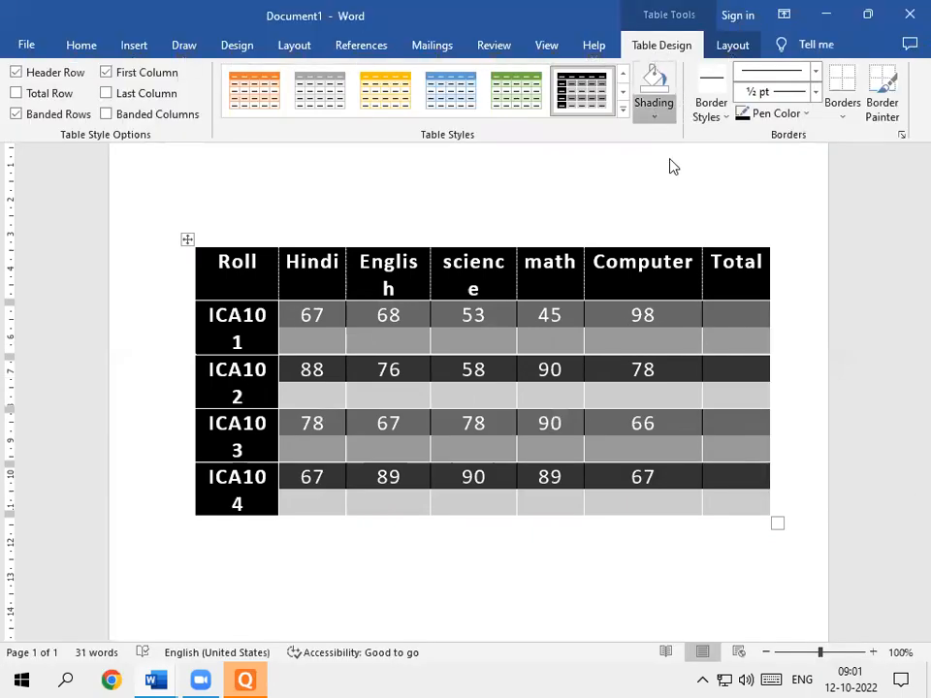
click(655, 114)
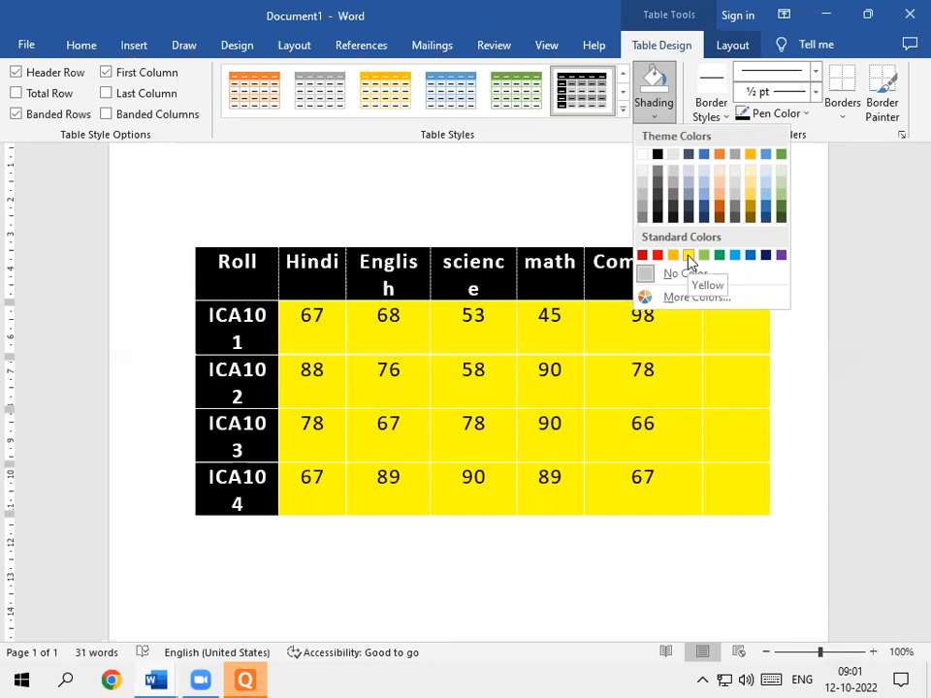
click(688, 255)
click(723, 336)
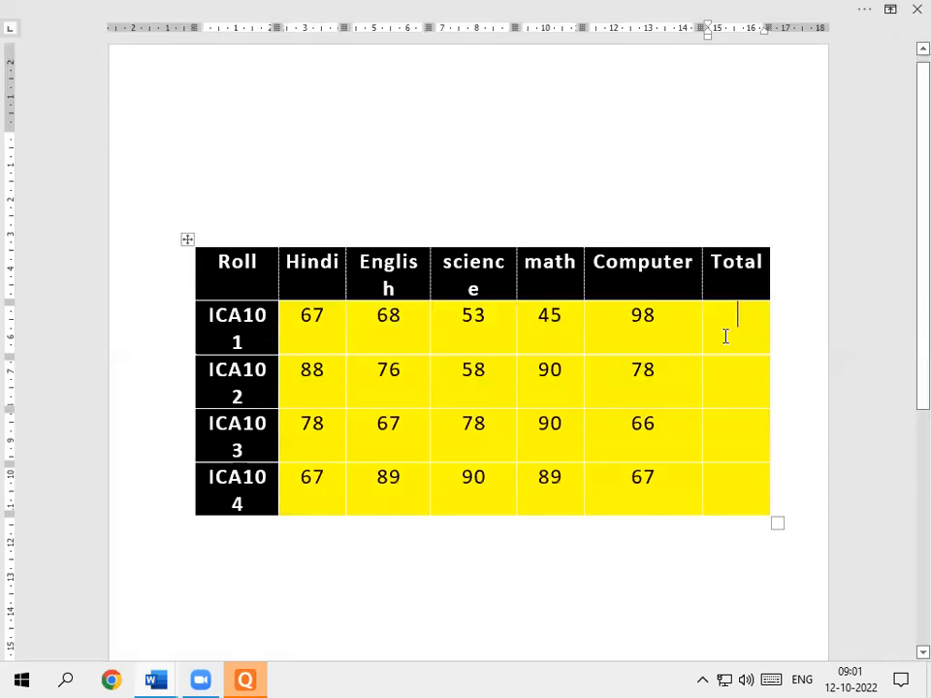
Make the yellow cells from Hindi through Total bold and enlarge their font to size 22.
drag(307, 318, 756, 487)
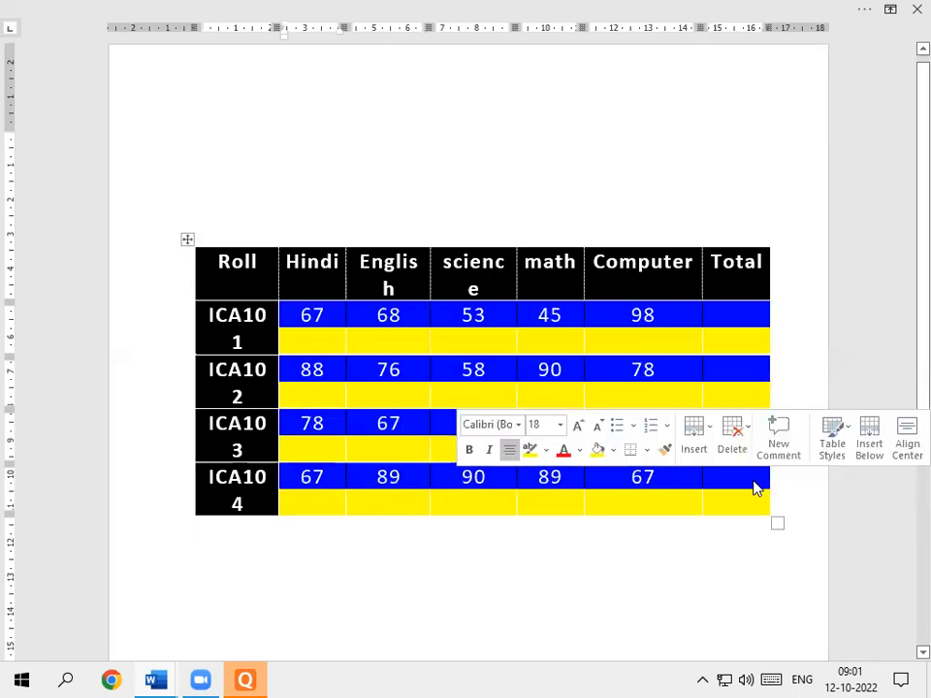
click(756, 489)
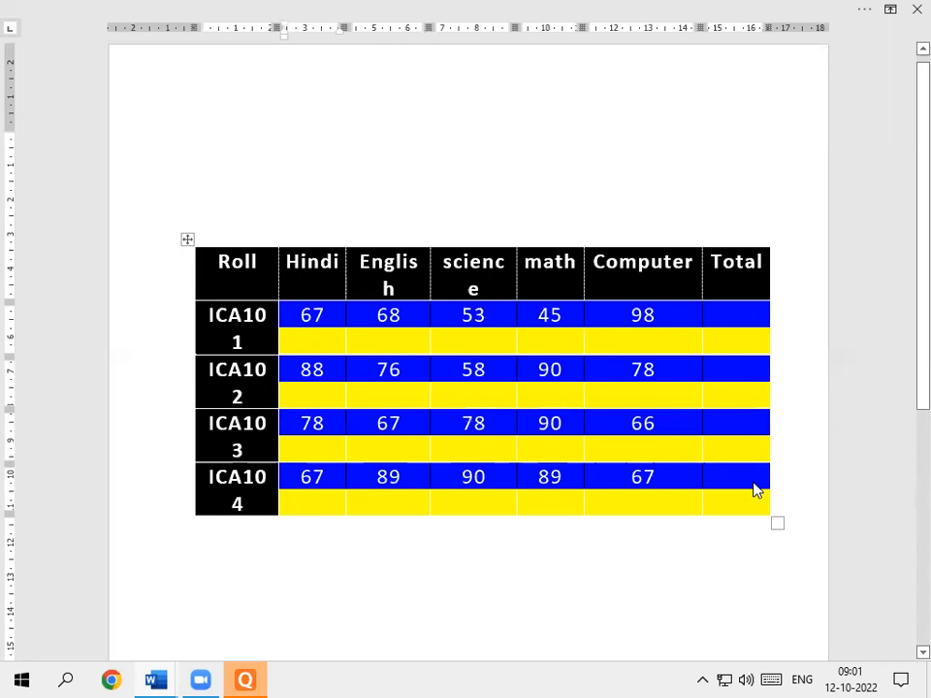
key(ctrl+bracketright)
key(ctrl+b)
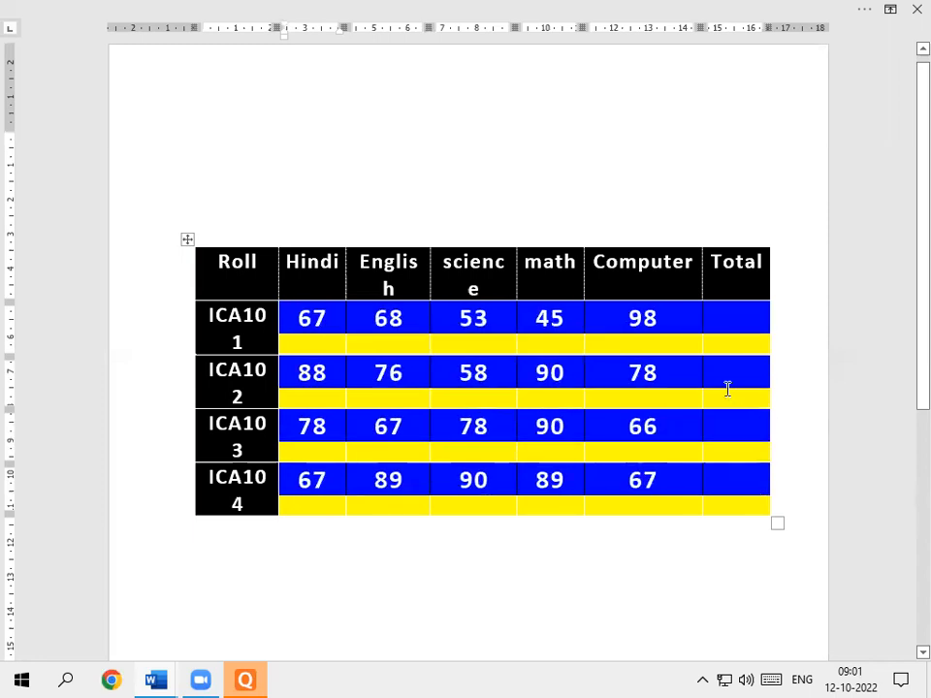
Change the font colour of the marks in the yellow cells to the standard colour Red.
key(alt)
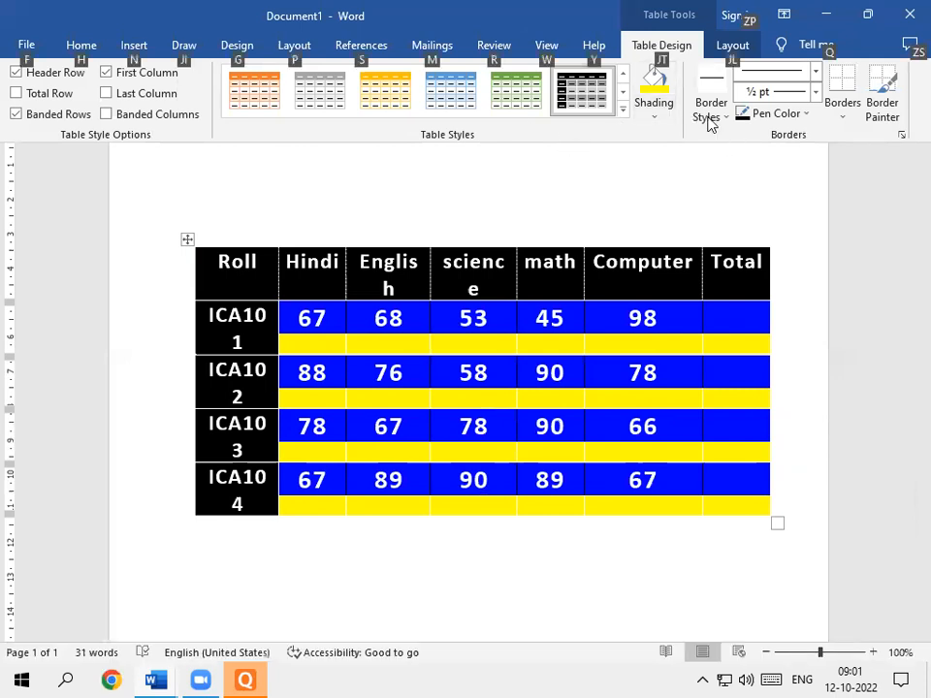
click(81, 46)
click(326, 107)
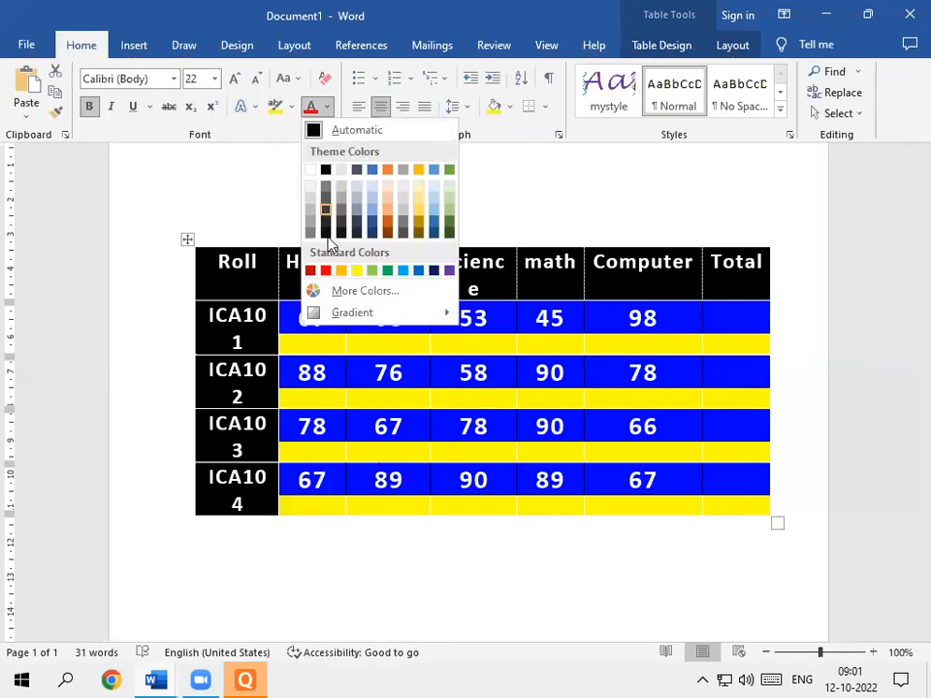
click(327, 271)
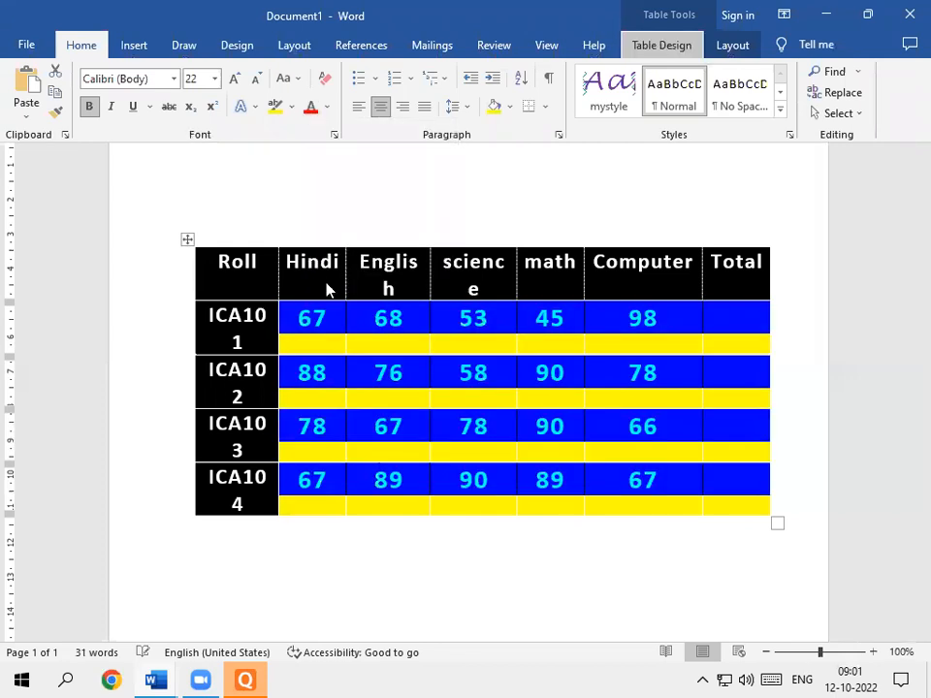
click(694, 389)
click(705, 377)
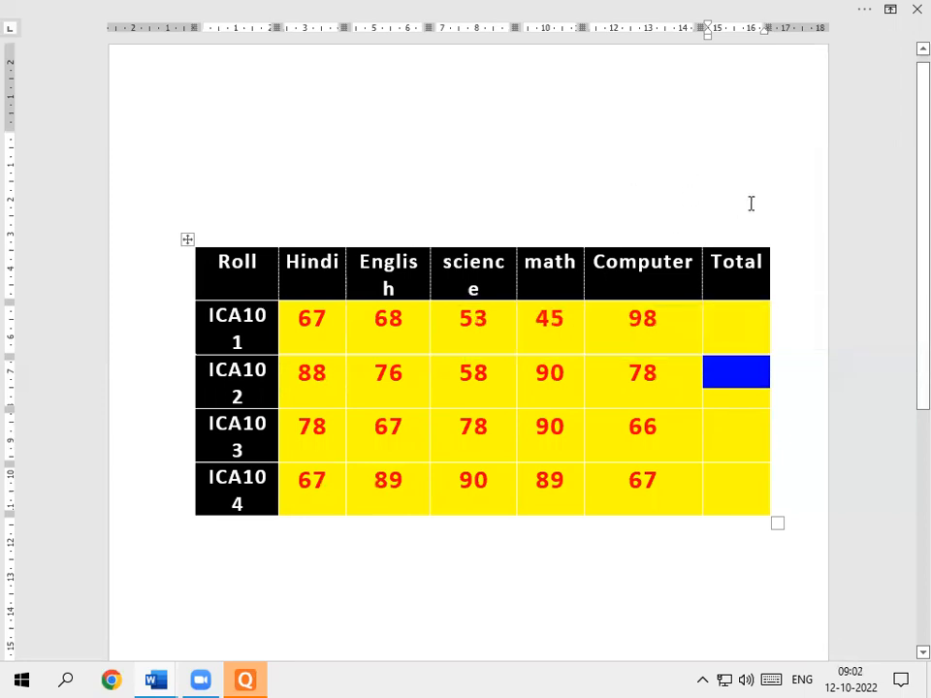
Calculate the first student's total by inserting the formula =SUM(LEFT) in the Total cell.
click(742, 333)
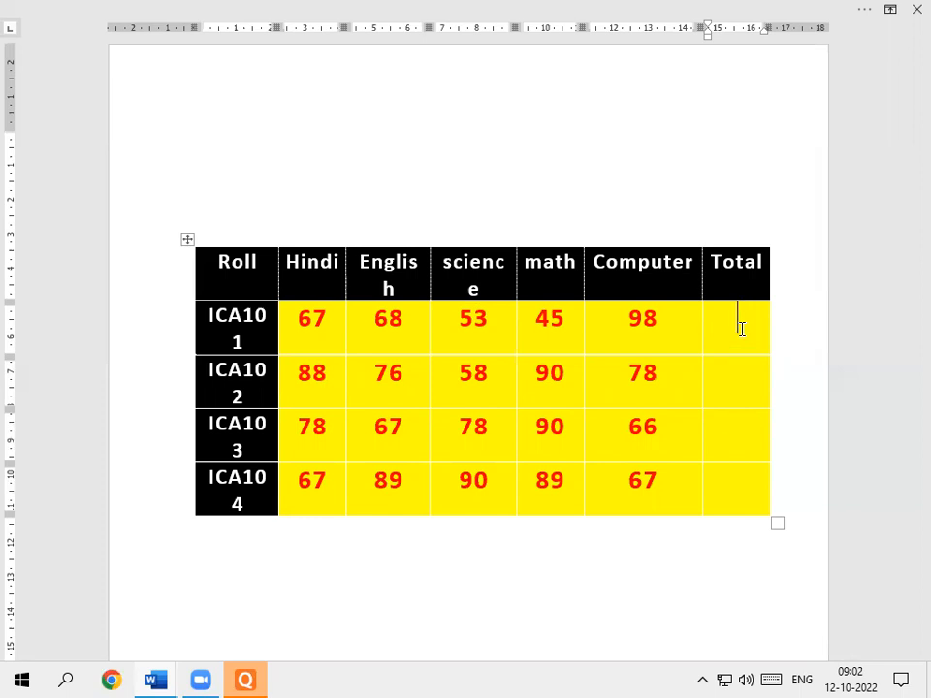
key(alt)
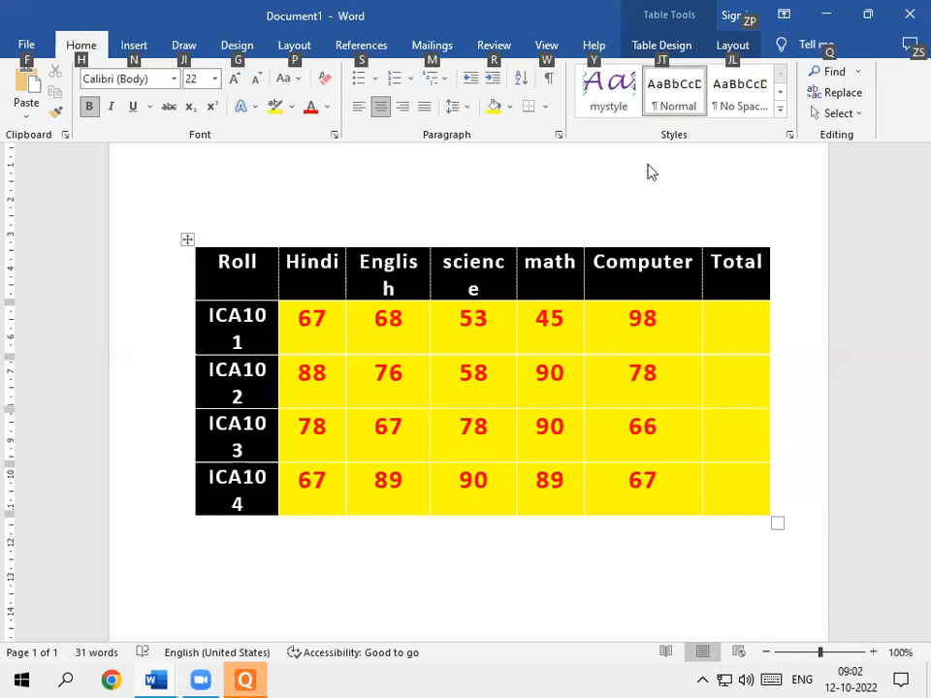
click(735, 45)
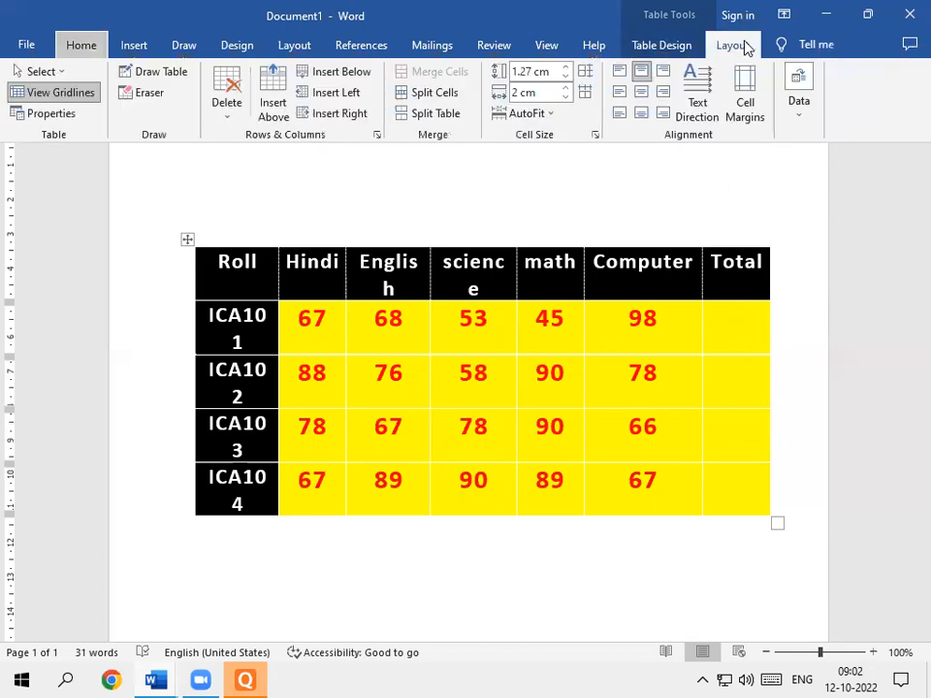
click(797, 119)
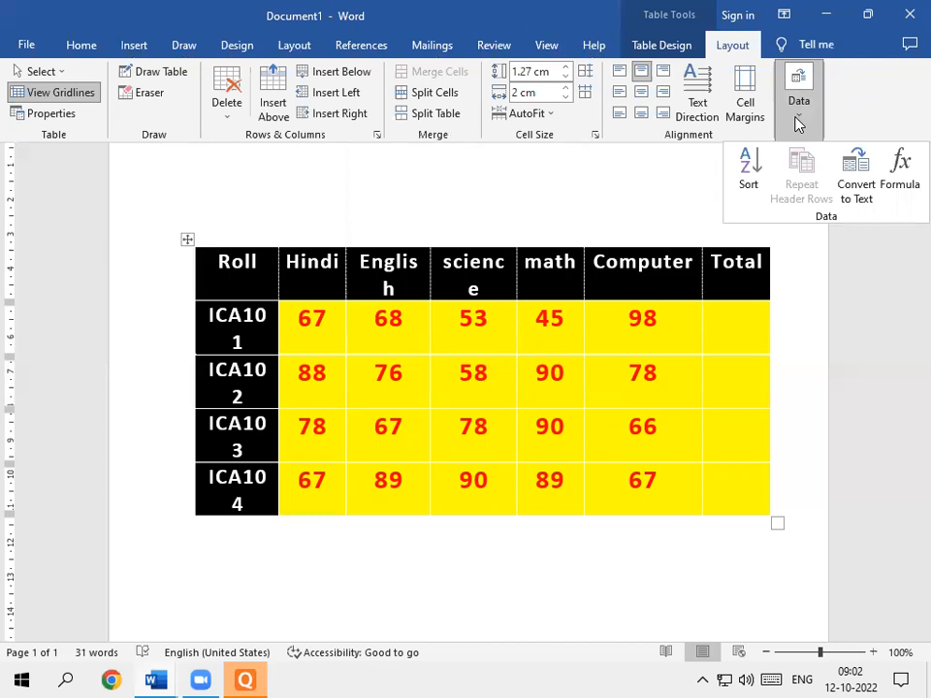
click(899, 170)
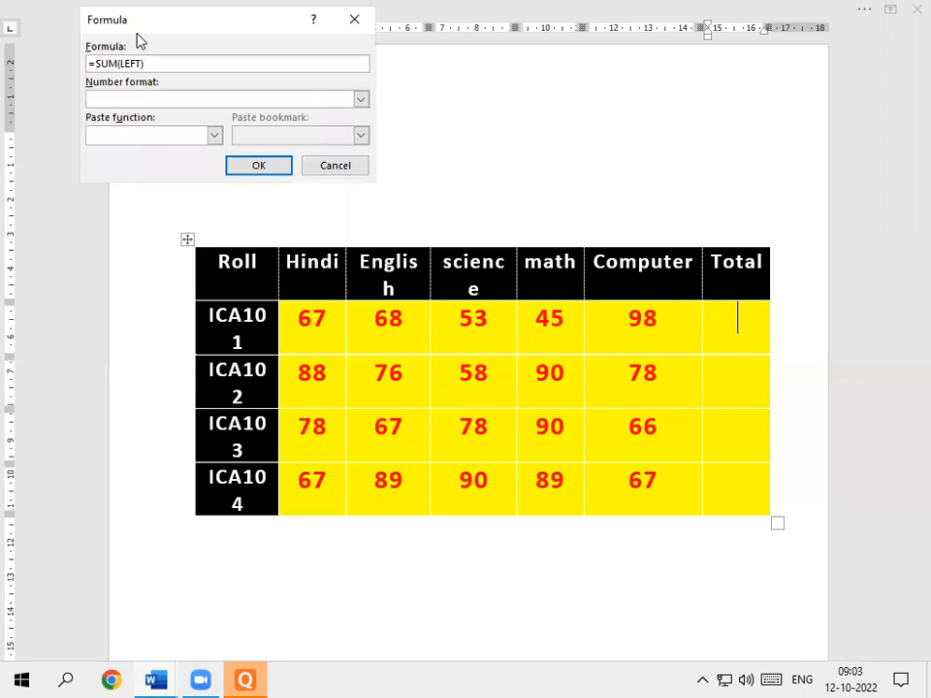
drag(137, 36, 150, 272)
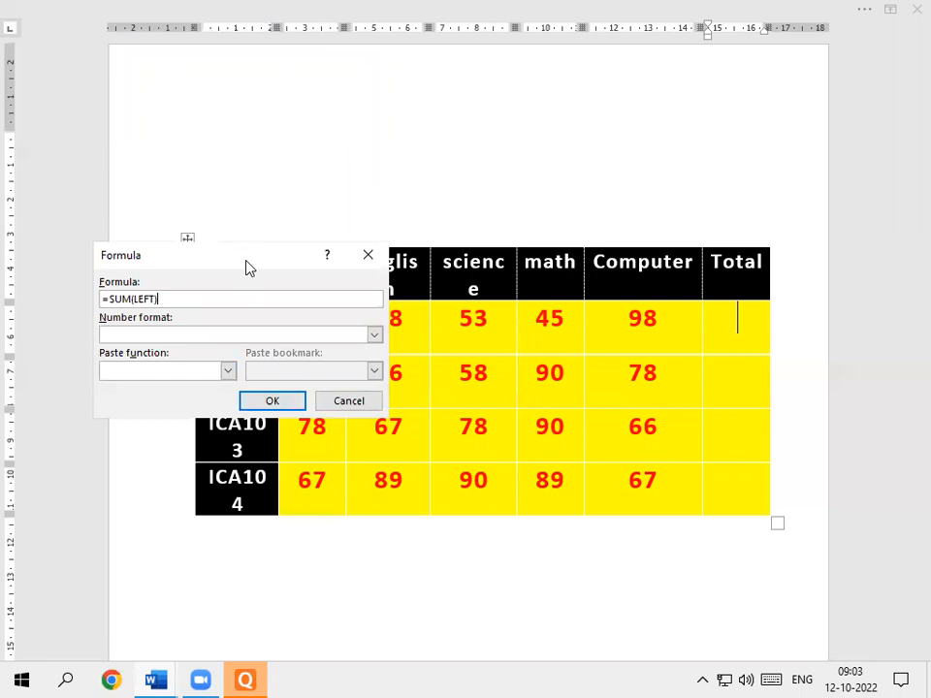
drag(249, 268, 332, 129)
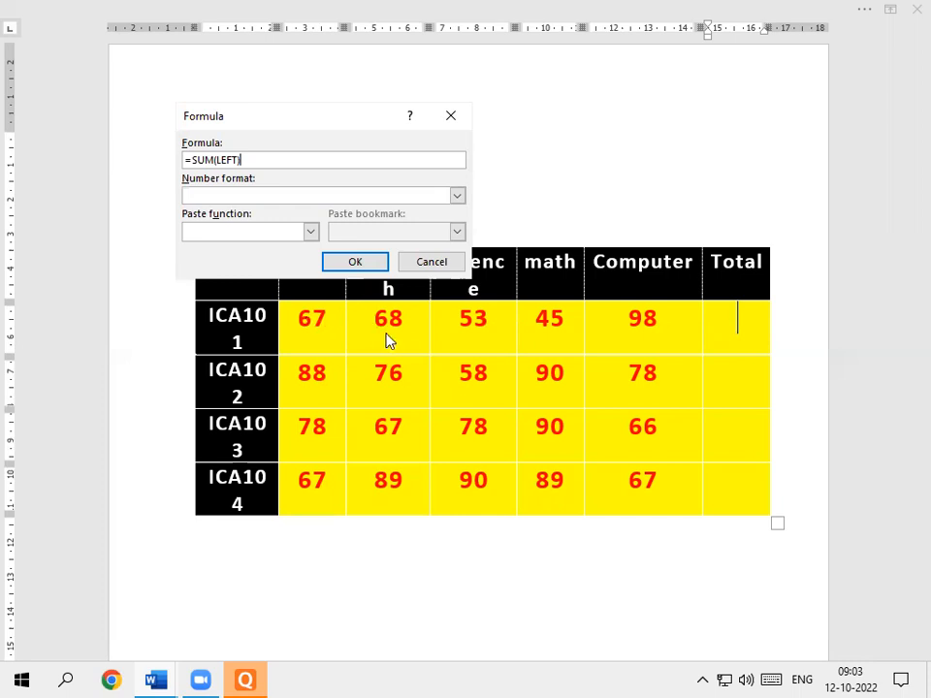
click(310, 234)
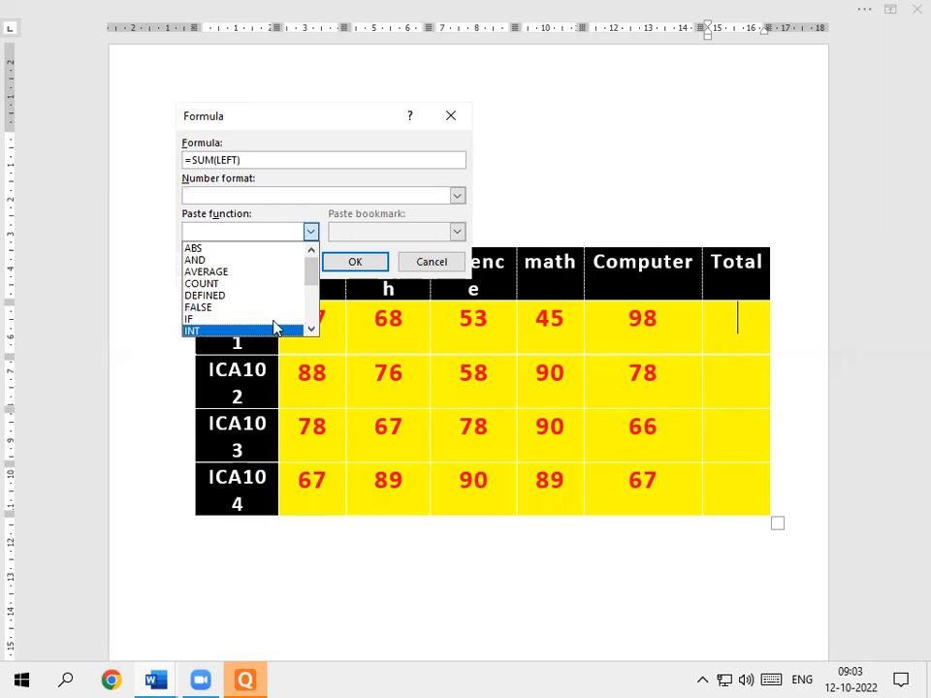
click(272, 159)
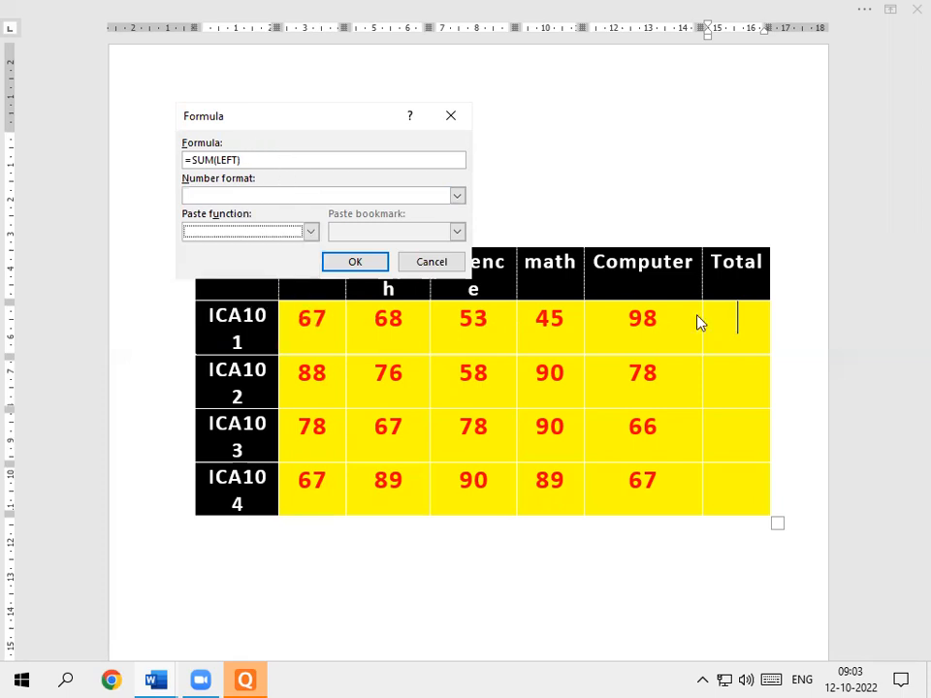
click(351, 264)
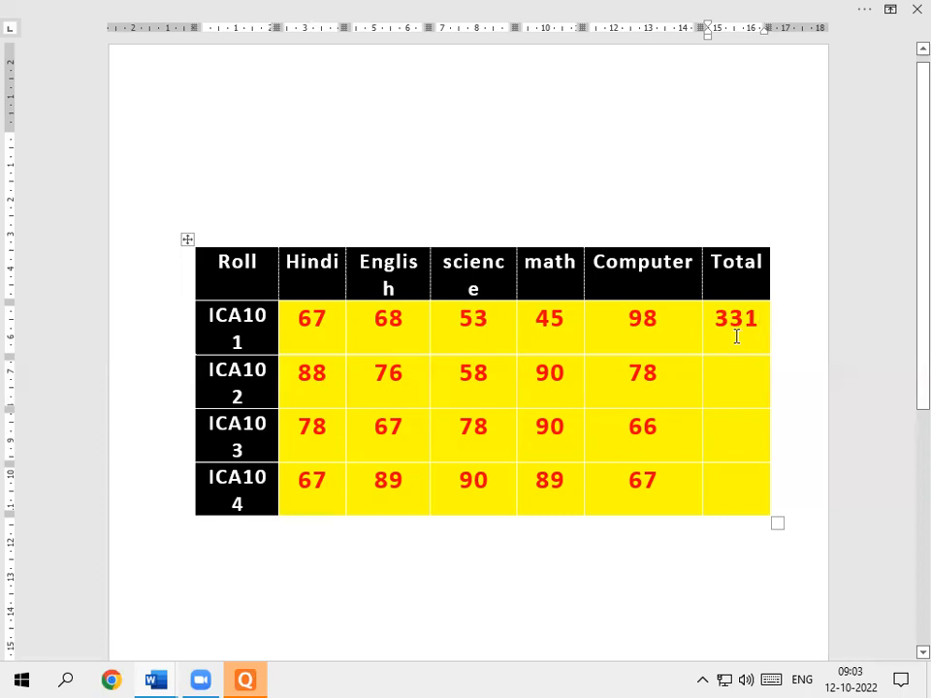
Insert the formula =SUM(left) in the second student's Total cell.
click(725, 384)
key(alt)
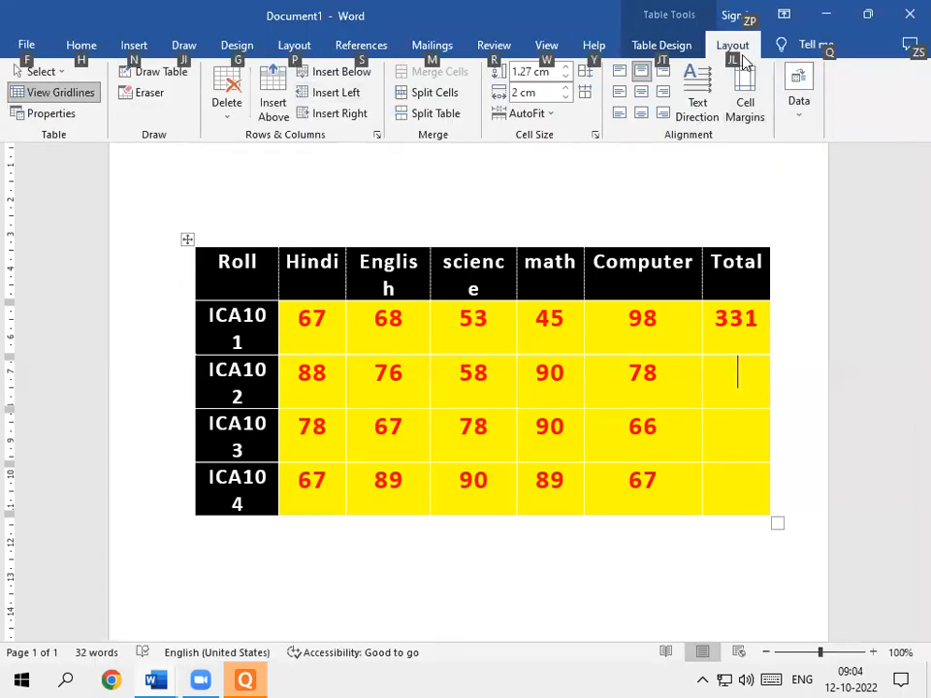
click(804, 120)
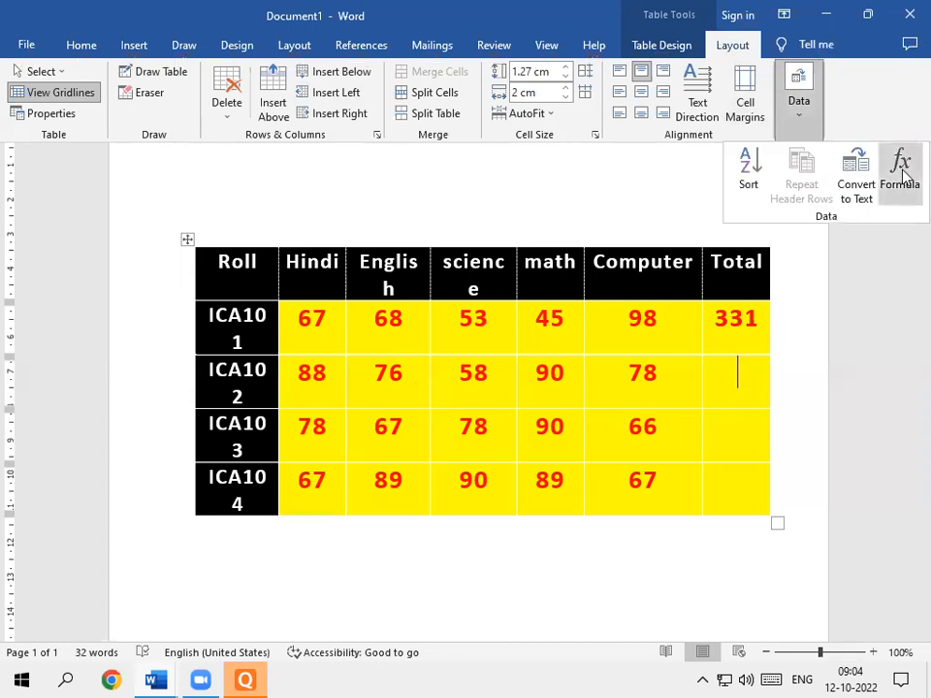
click(900, 170)
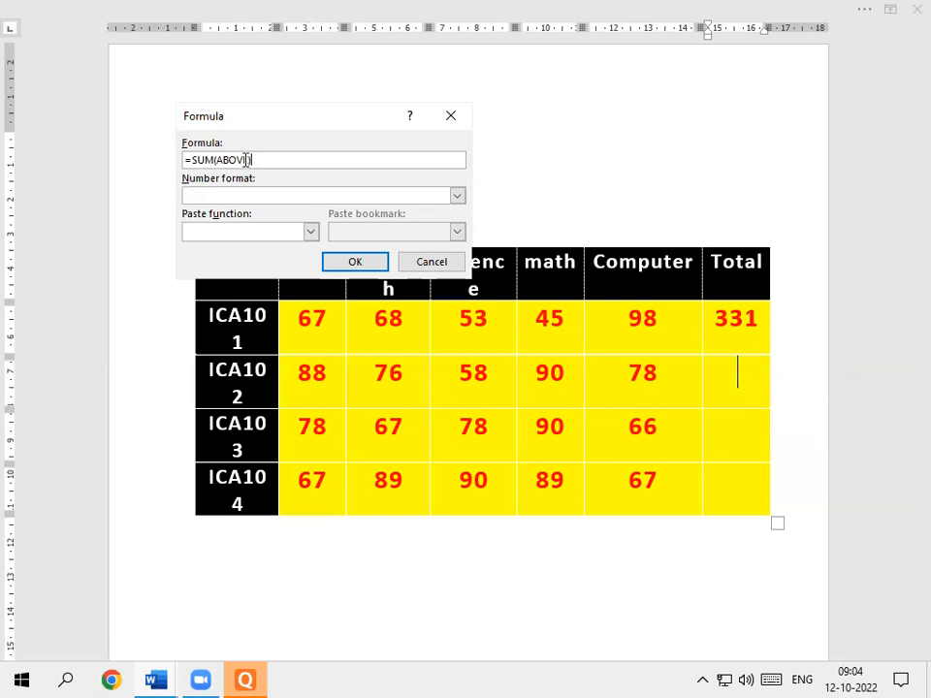
key(BackSpace)
key(BackSpace)
key(BackSpace)
key(BackSpace)
key(BackSpace)
text(left)
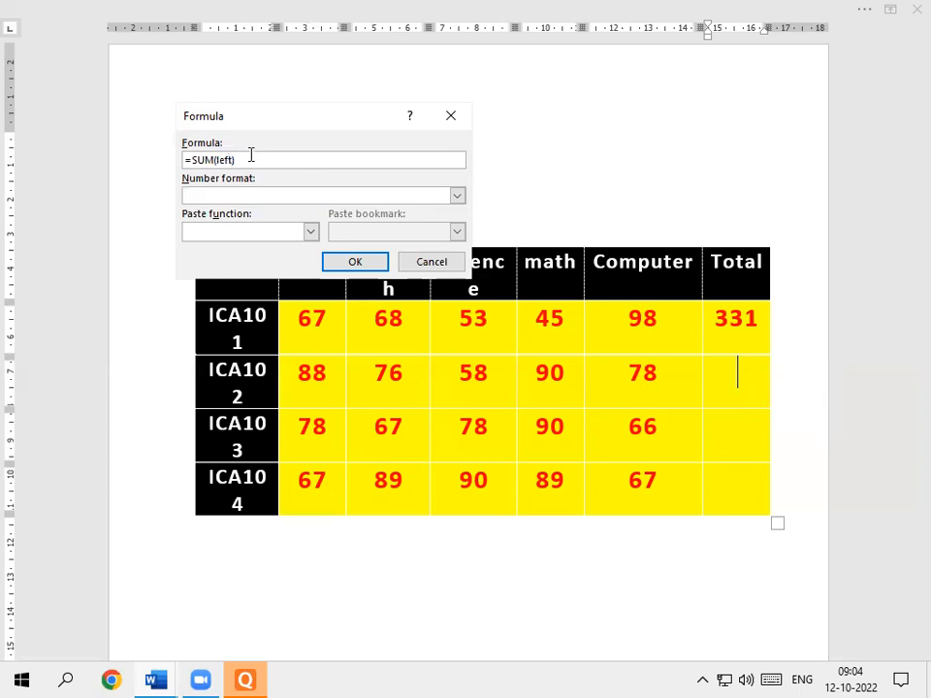
click(355, 263)
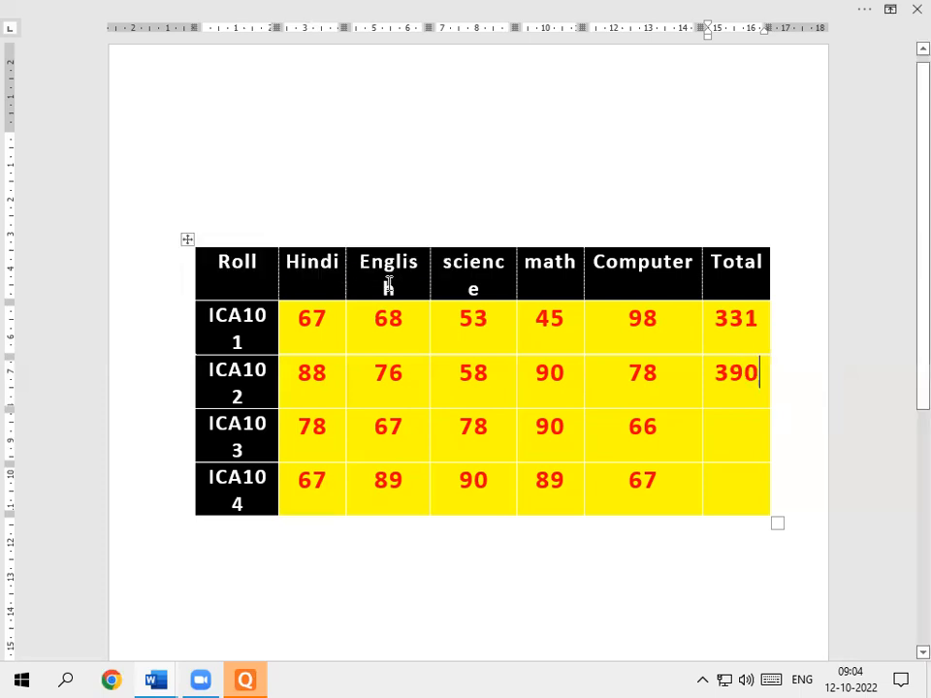
Insert the formula =SUM(left) in the third student's Total cell.
click(748, 428)
click(798, 10)
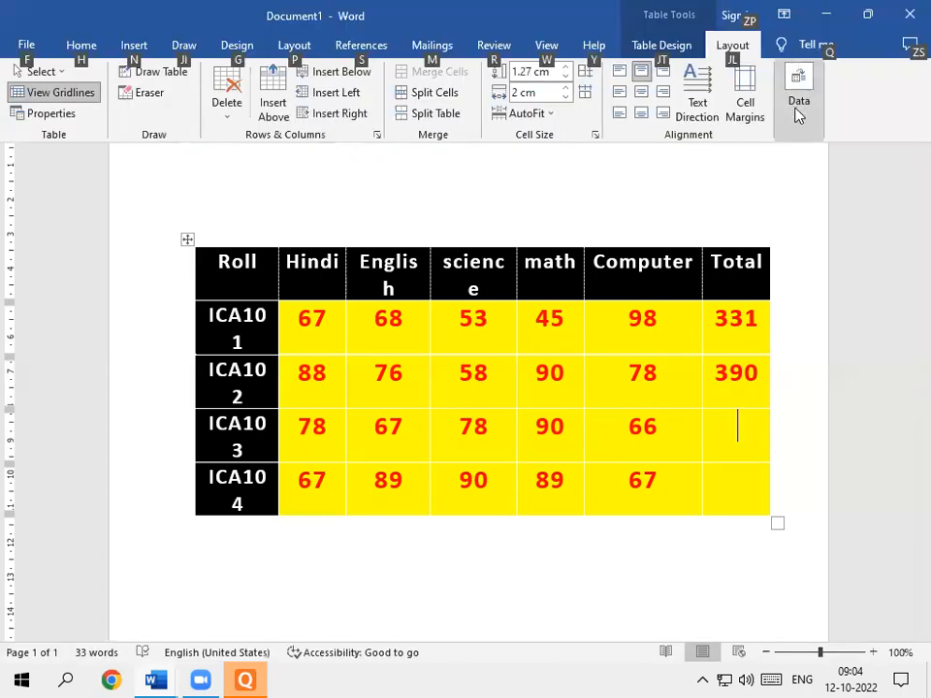
click(795, 112)
click(902, 183)
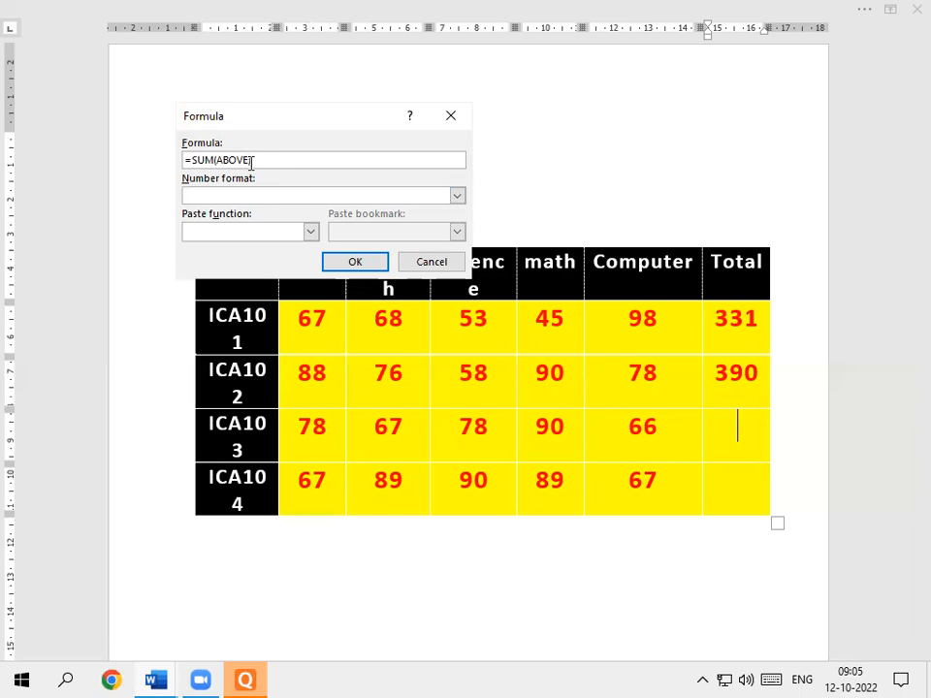
key(BackSpace)
key(BackSpace)
key(BackSpace)
key(BackSpace)
key(BackSpace)
text(left))
click(370, 264)
Add up the fourth student's marks with a left-sum formula in the last Total cell.
click(725, 485)
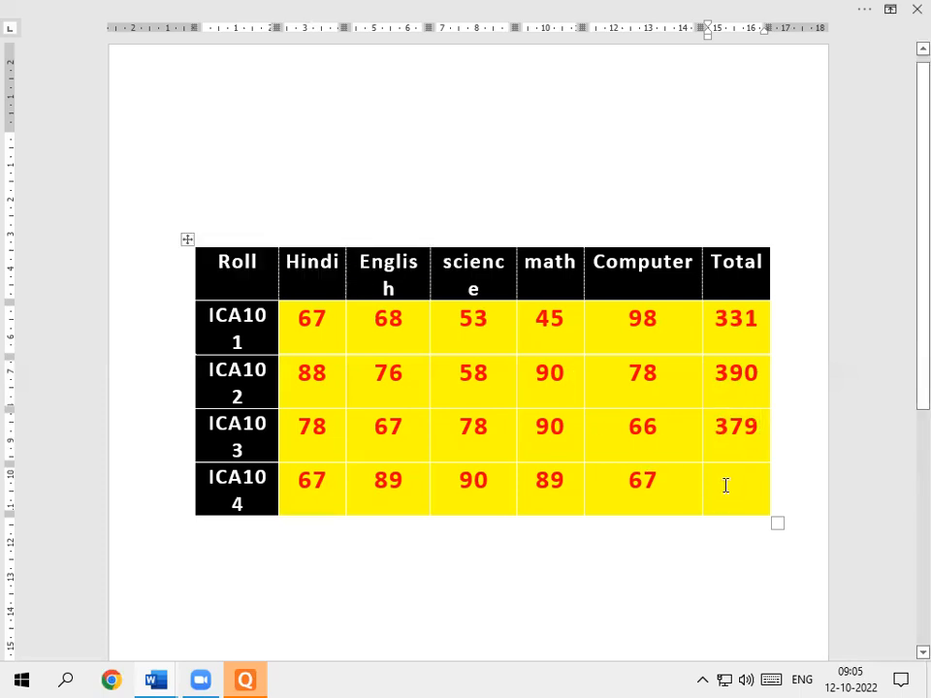
key(alt)
click(797, 107)
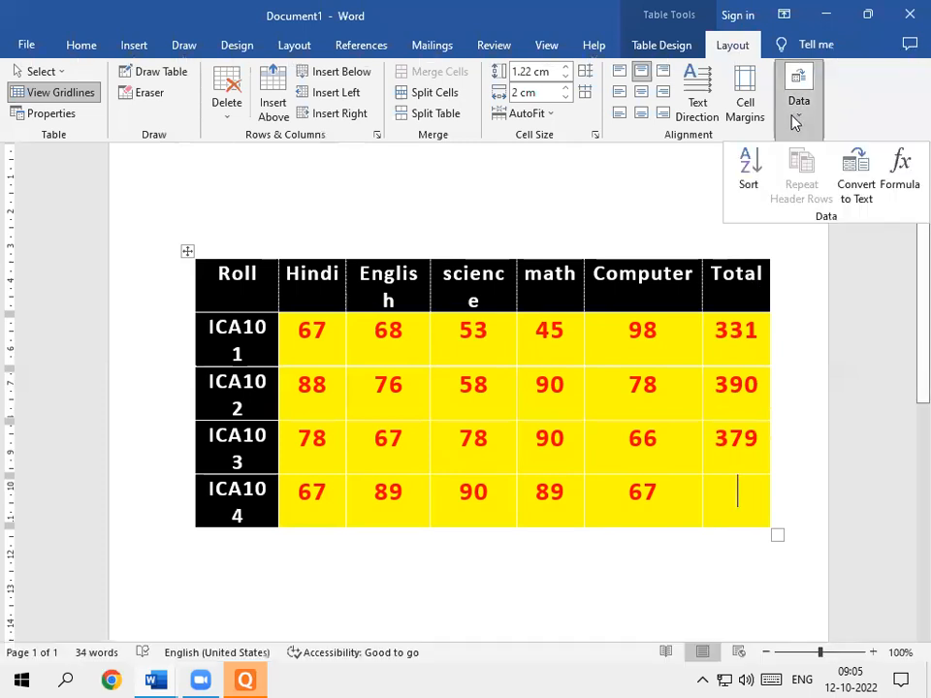
click(899, 175)
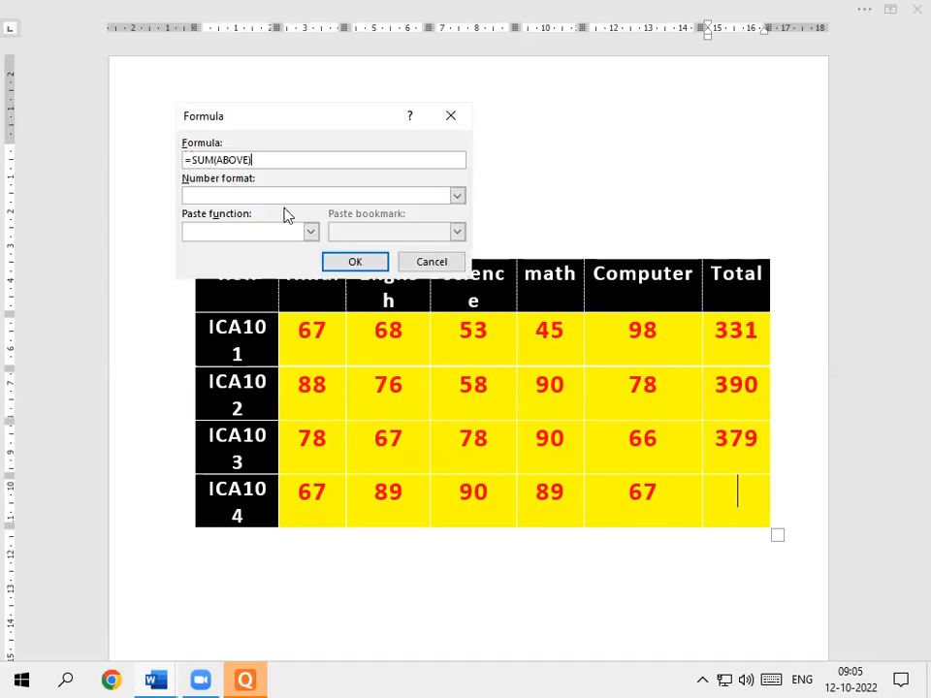
key(BackSpace)
key(BackSpace)
key(BackSpace)
key(Return)
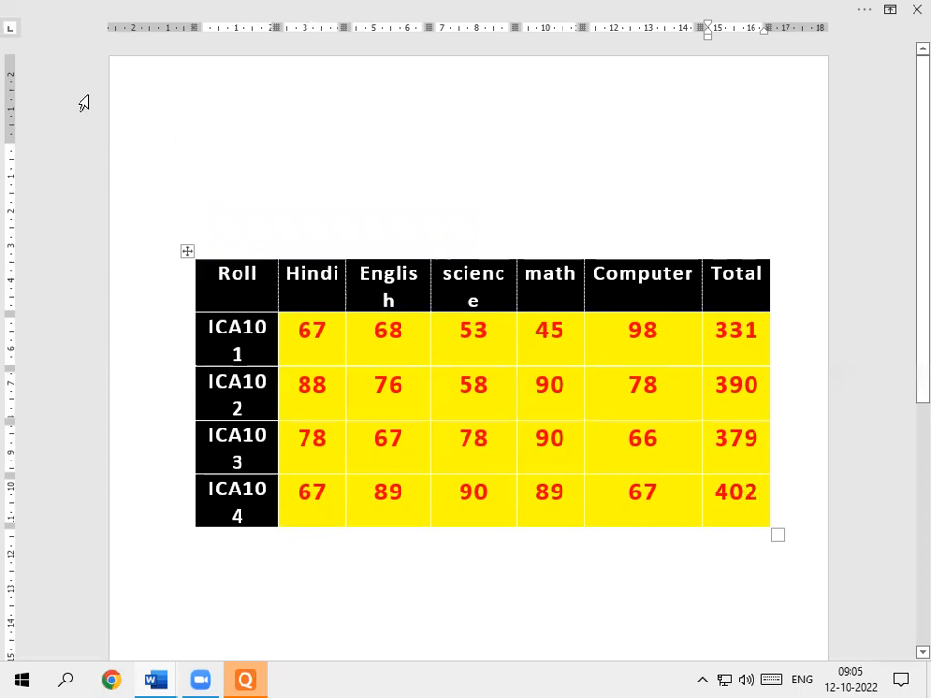
Insert an empty row below the fourth student's row and place the cursor in its first cell.
click(482, 523)
key(alt)
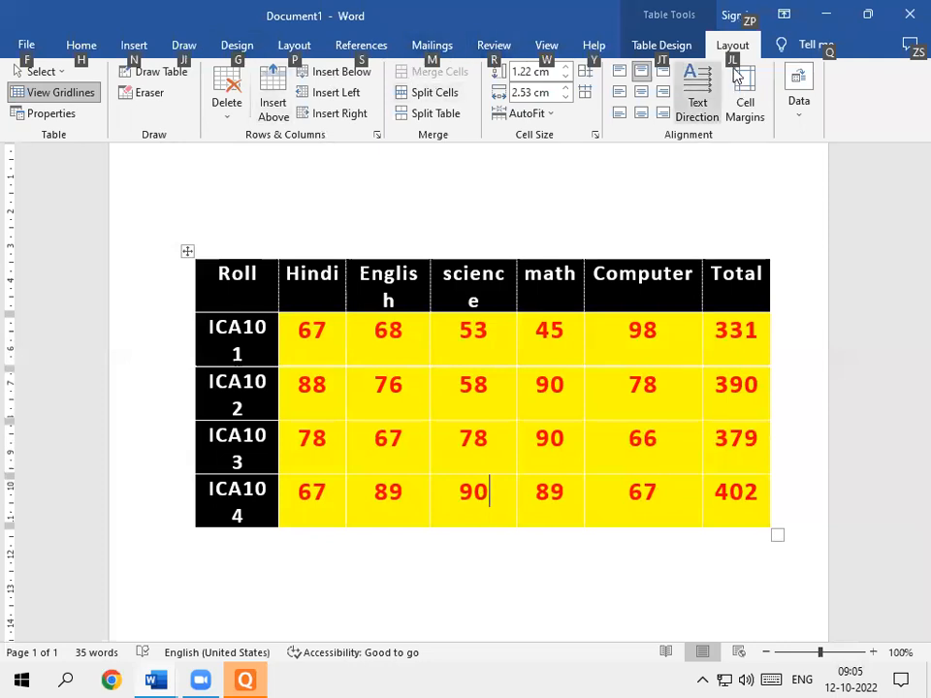
click(338, 73)
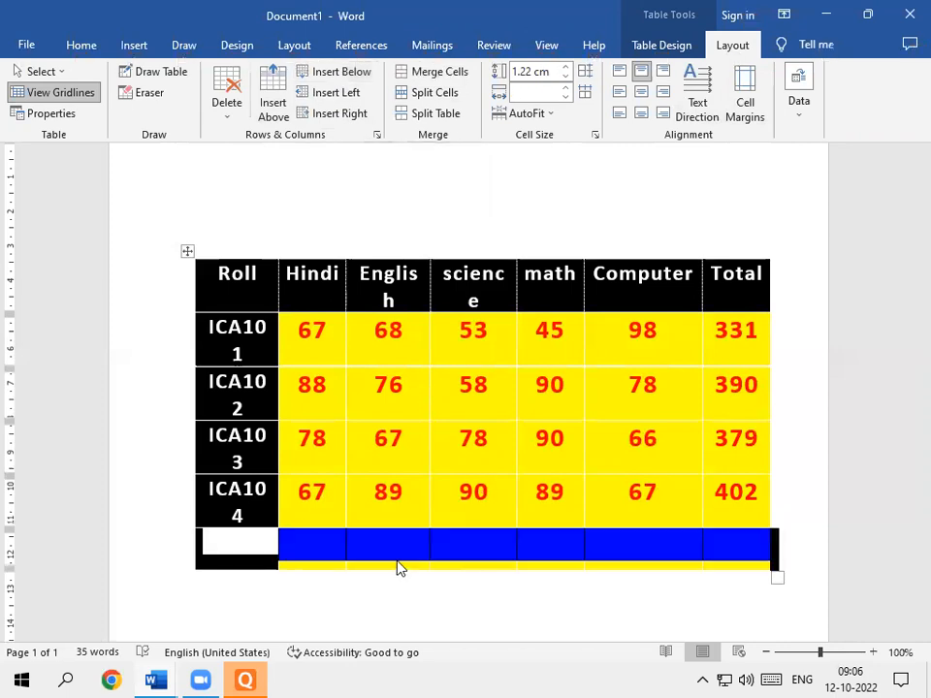
key(ctrl+shift+F1)
click(319, 524)
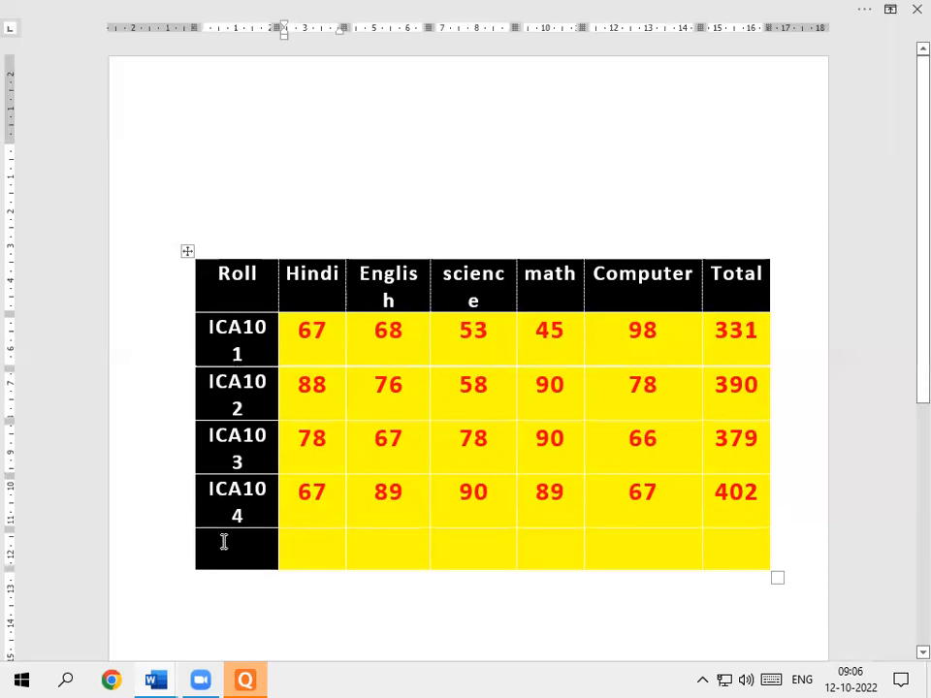
click(290, 544)
click(242, 544)
Try to delete the empty Roll cell in the new row with the Shift cells up option.
key(alt)
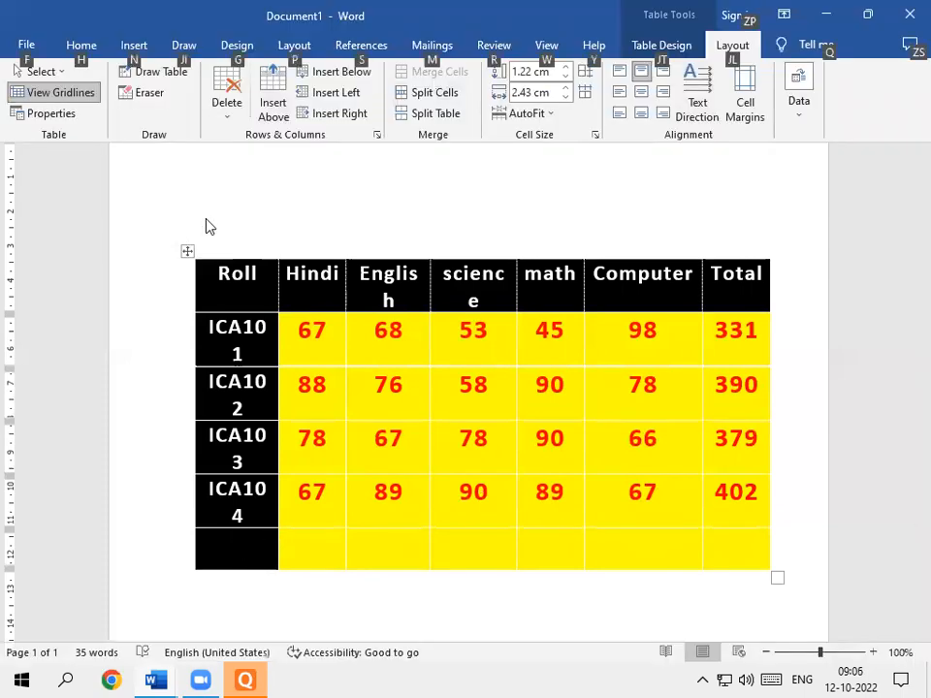
click(225, 123)
click(262, 138)
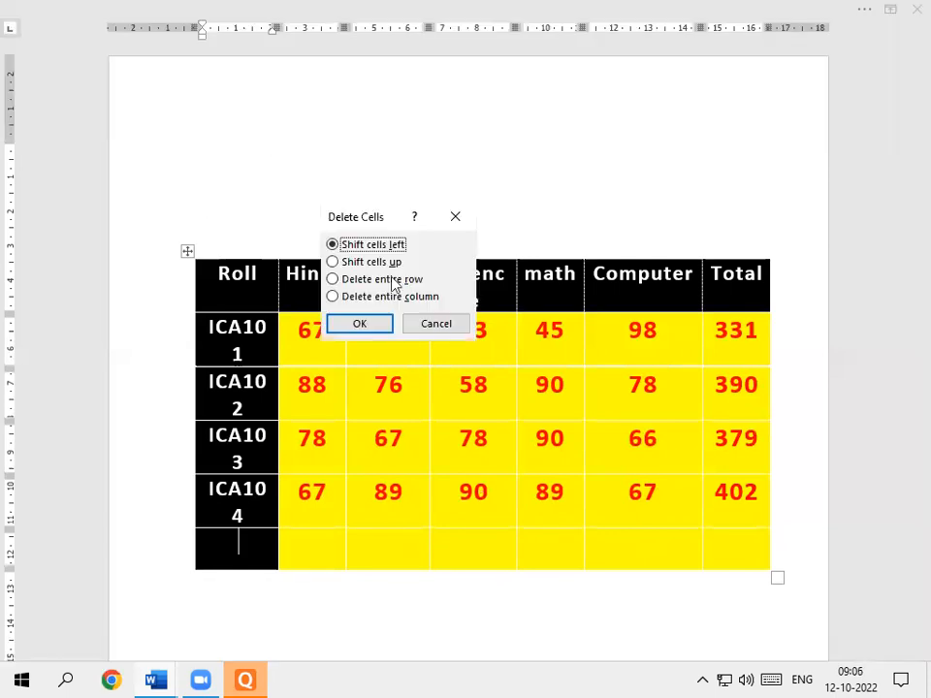
click(331, 262)
click(358, 323)
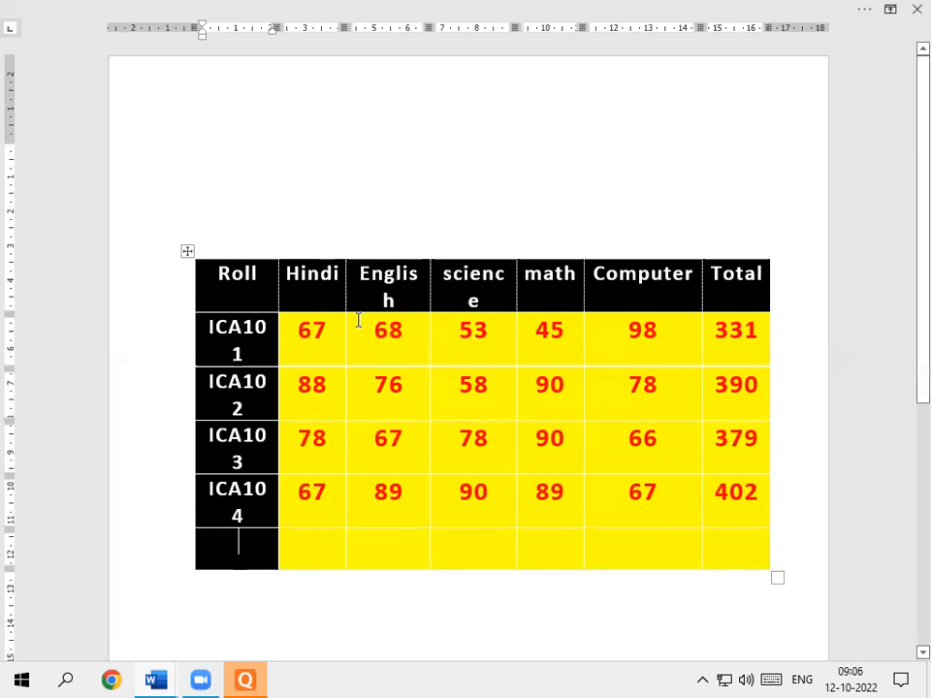
Try to delete the new row's empty Roll cell with the Shift cells left option.
key(alt)
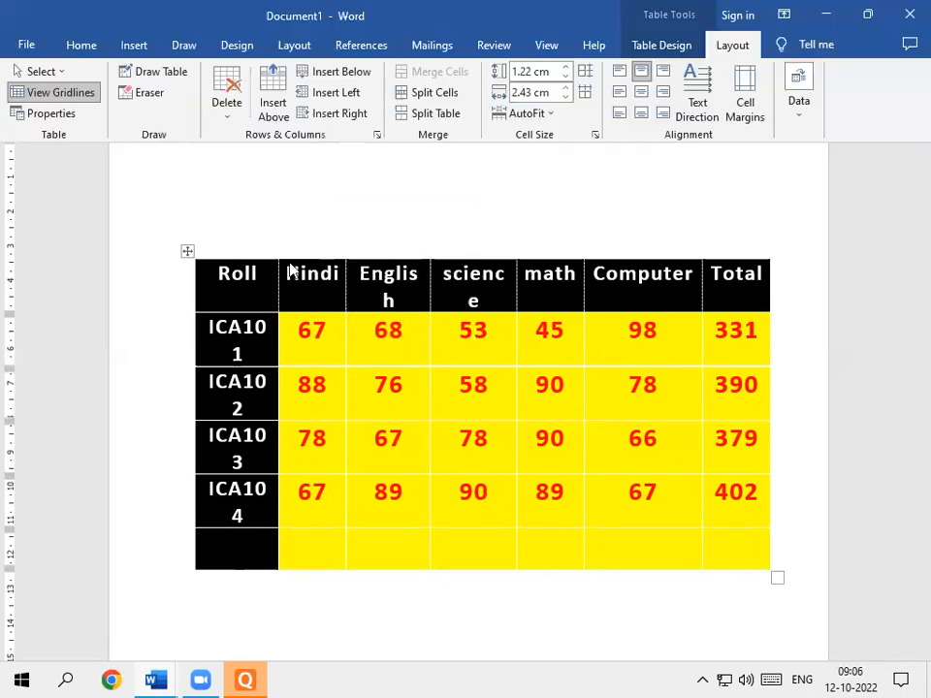
click(223, 119)
click(237, 135)
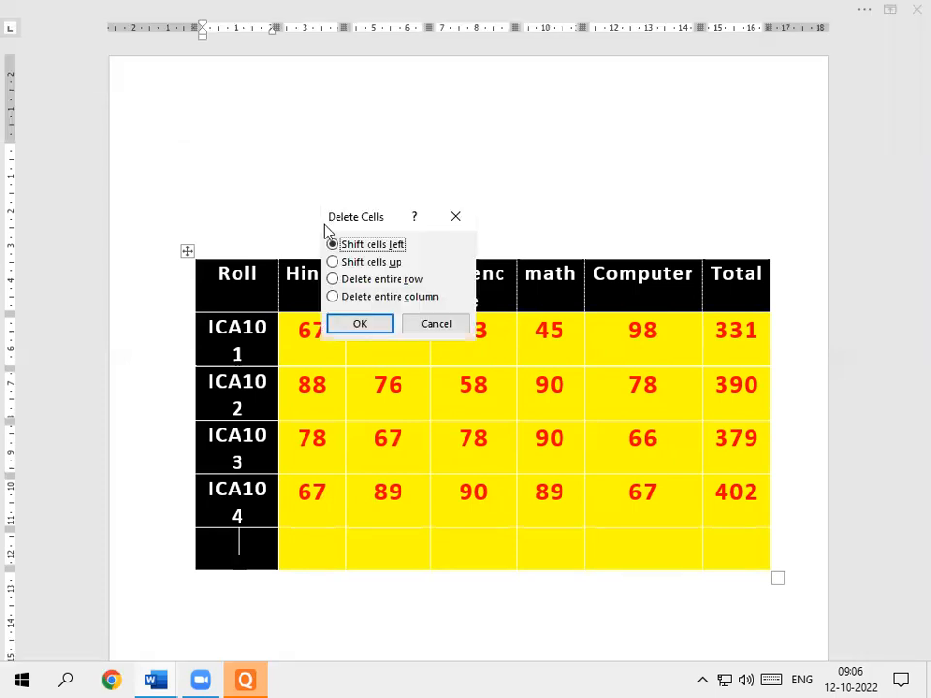
click(379, 327)
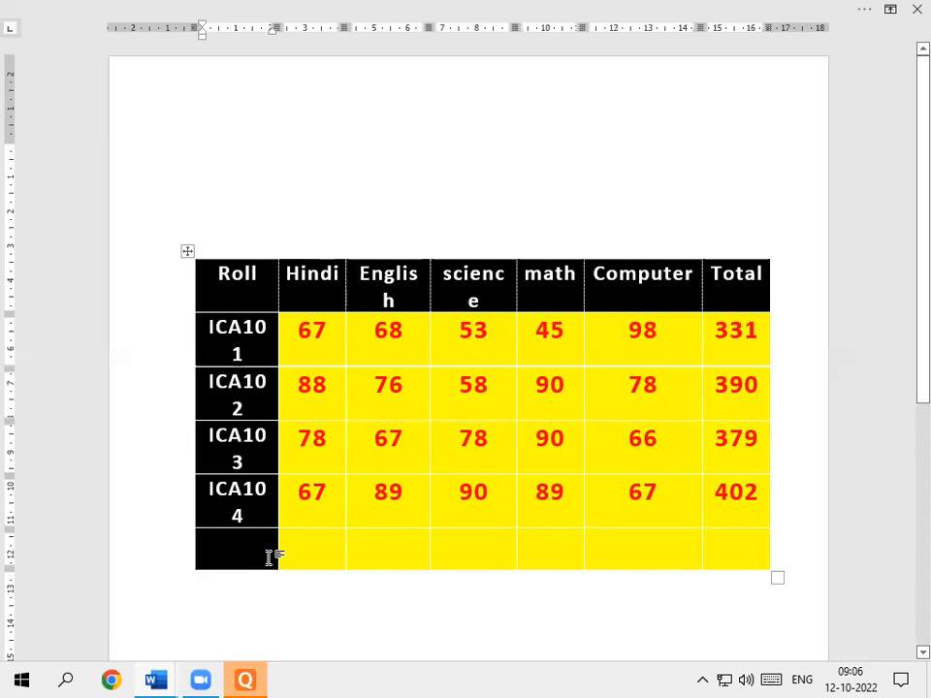
text(Averagre)
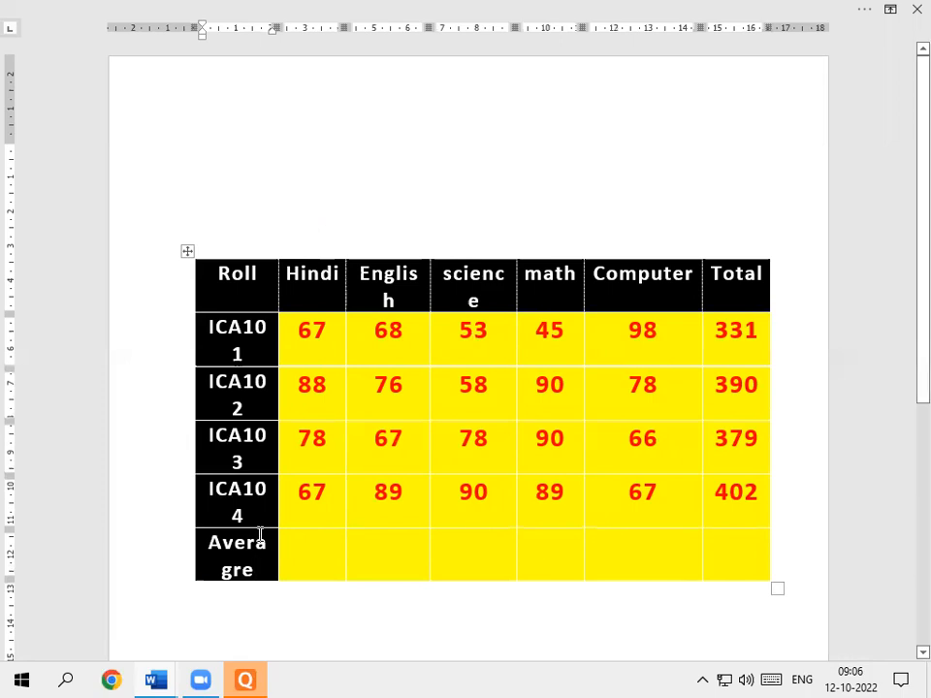
key(BackSpace)
key(Return)
key(BackSpace)
key(BackSpace)
key(BackSpace)
key(BackSpace)
key(BackSpace)
key(BackSpace)
key(BackSpace)
key(BackSpace)
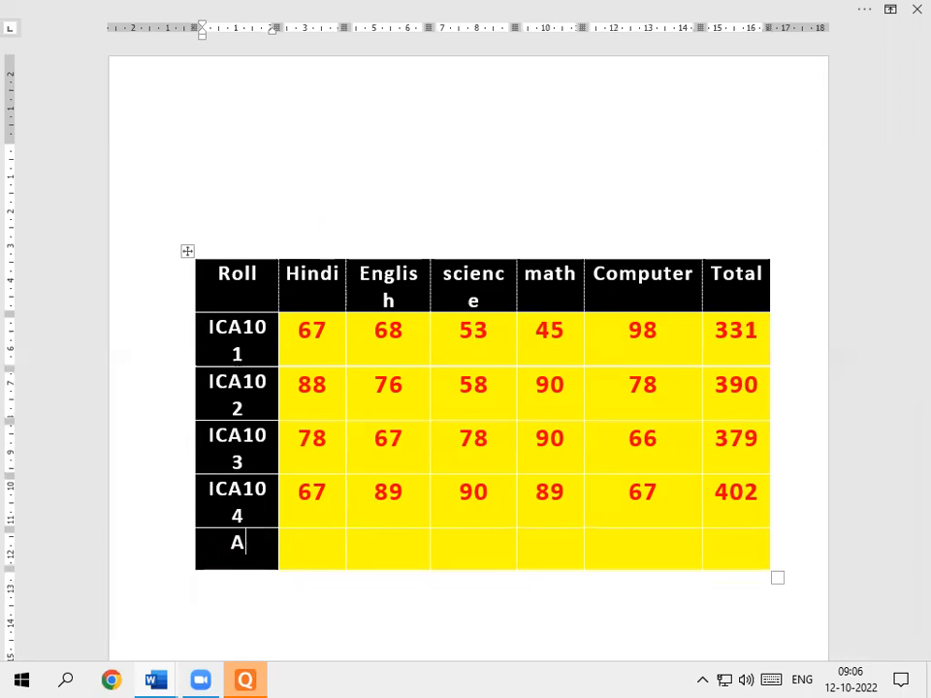
Label the new row max in the Roll column and calculate the highest Hindi mark with a MAX formula over the cells above.
text(max)
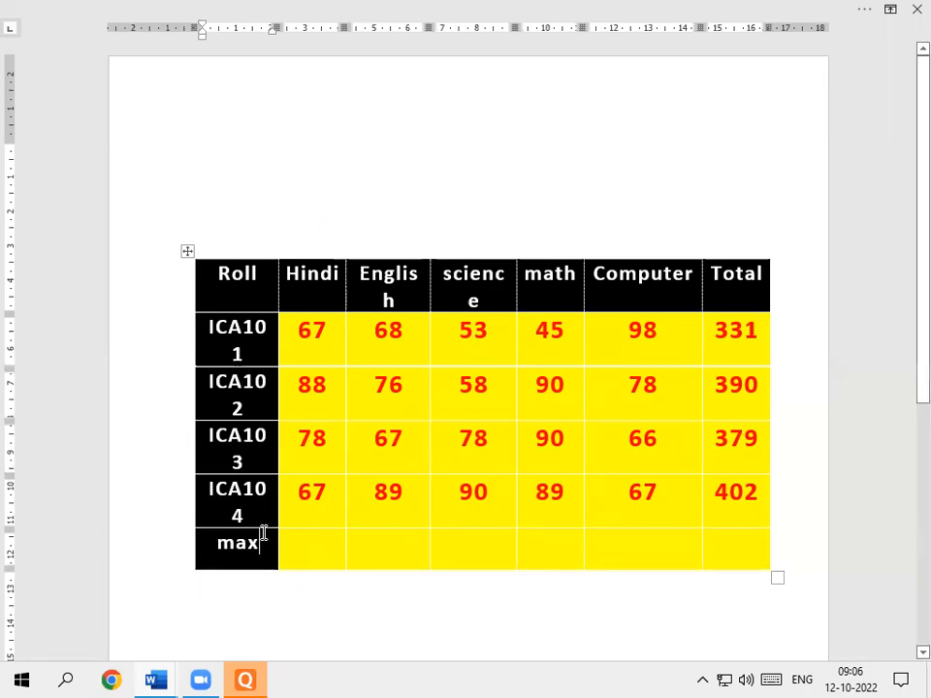
key(Tab)
key(alt)
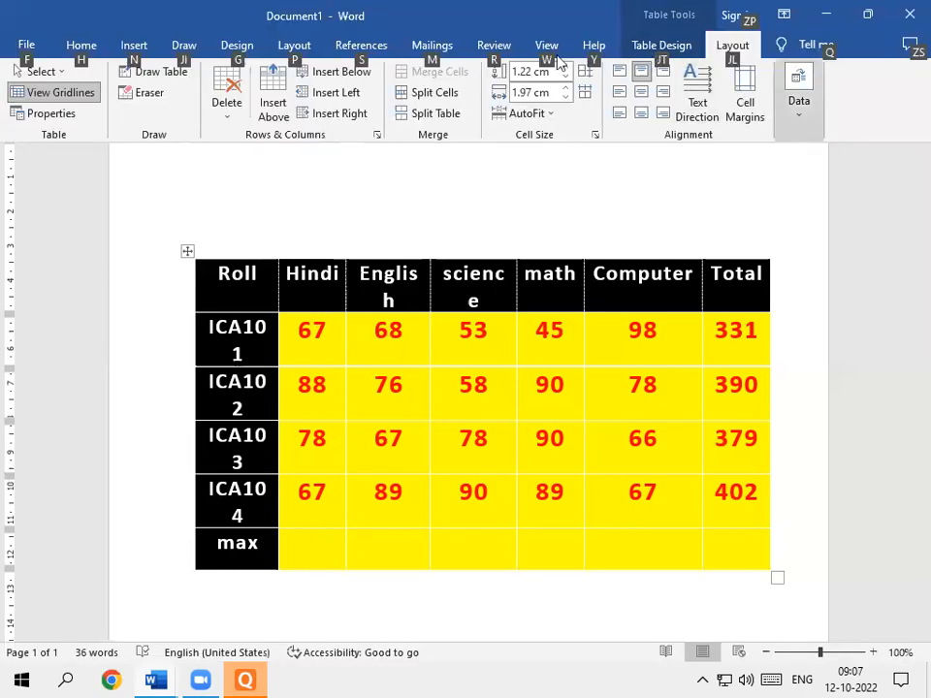
click(798, 105)
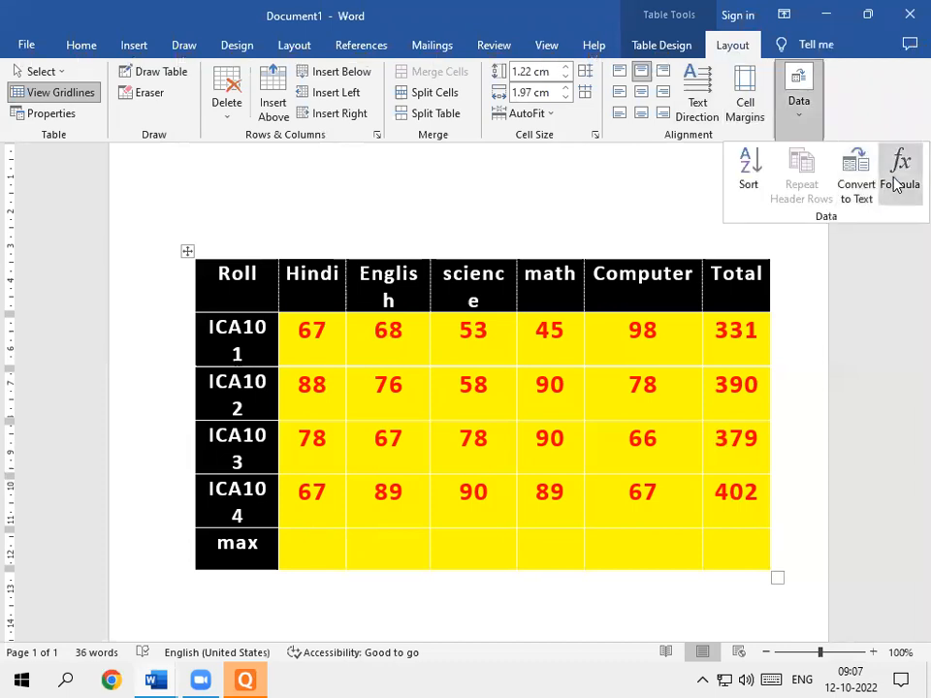
click(900, 176)
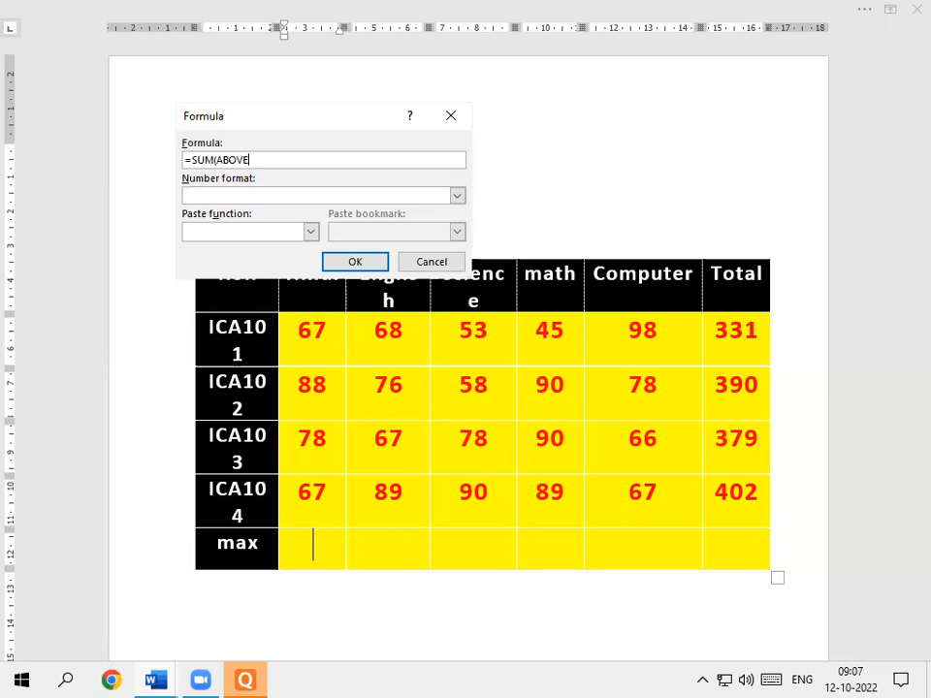
key(BackSpace)
key(BackSpace)
key(BackSpace)
key(BackSpace)
key(BackSpace)
key(BackSpace)
key(BackSpace)
key(BackSpace)
key(BackSpace)
key(BackSpace)
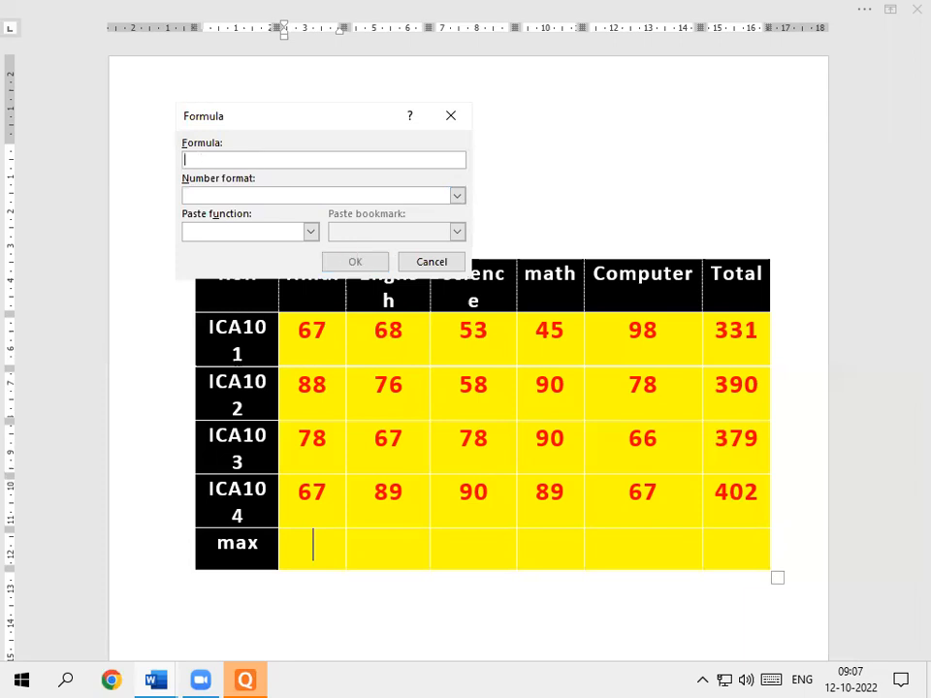
click(310, 231)
scroll(243, 294, down, 2)
scroll(210, 287, down, 1)
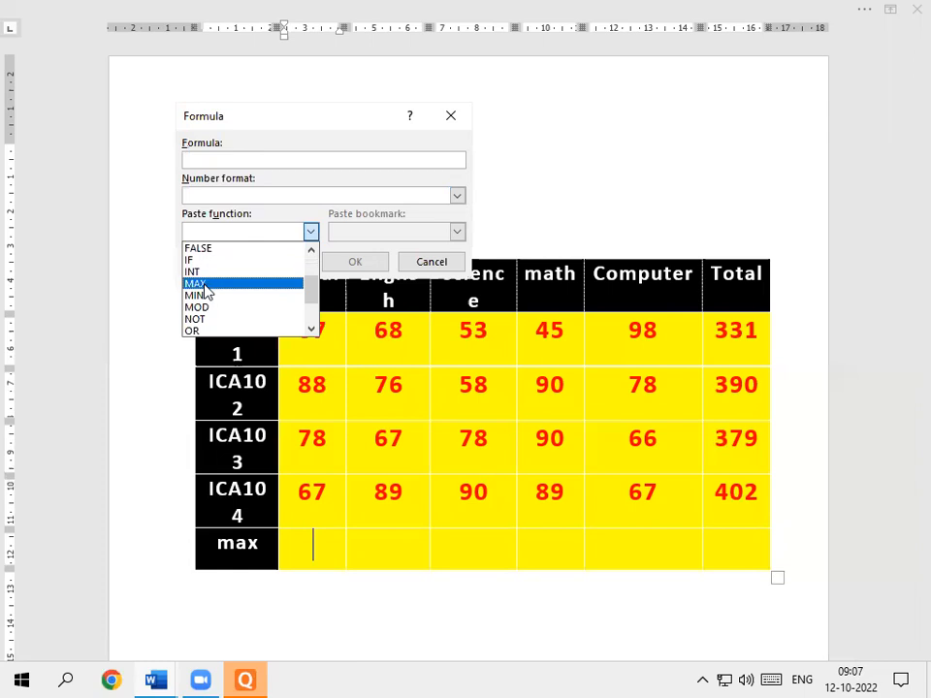
click(204, 284)
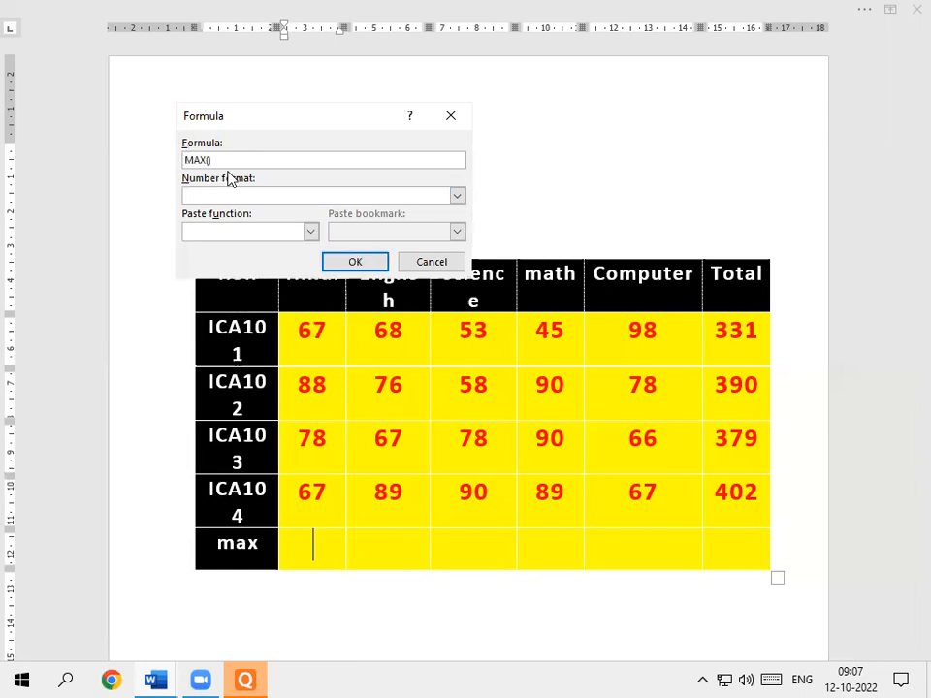
click(186, 159)
text(=)
click(355, 263)
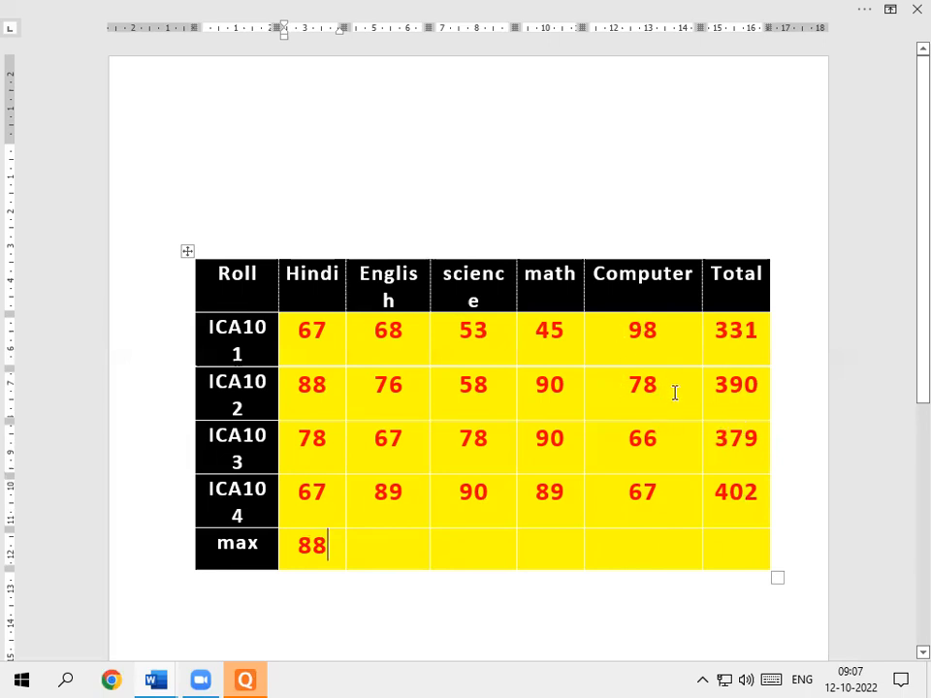
Calculate the lowest English mark in the max row with a MIN(above) formula.
click(408, 544)
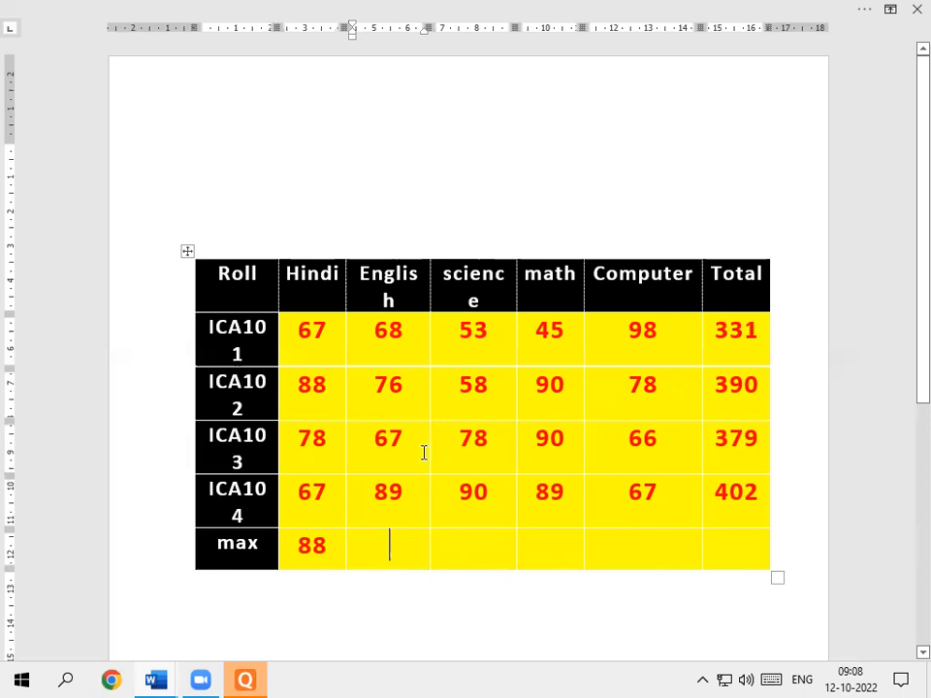
key(alt)
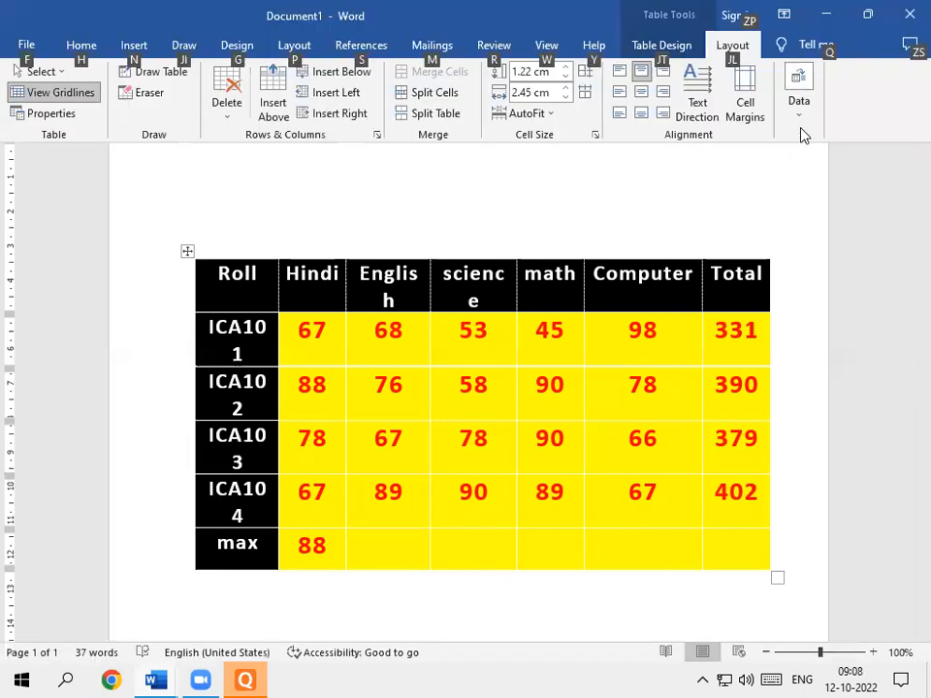
click(797, 97)
click(899, 172)
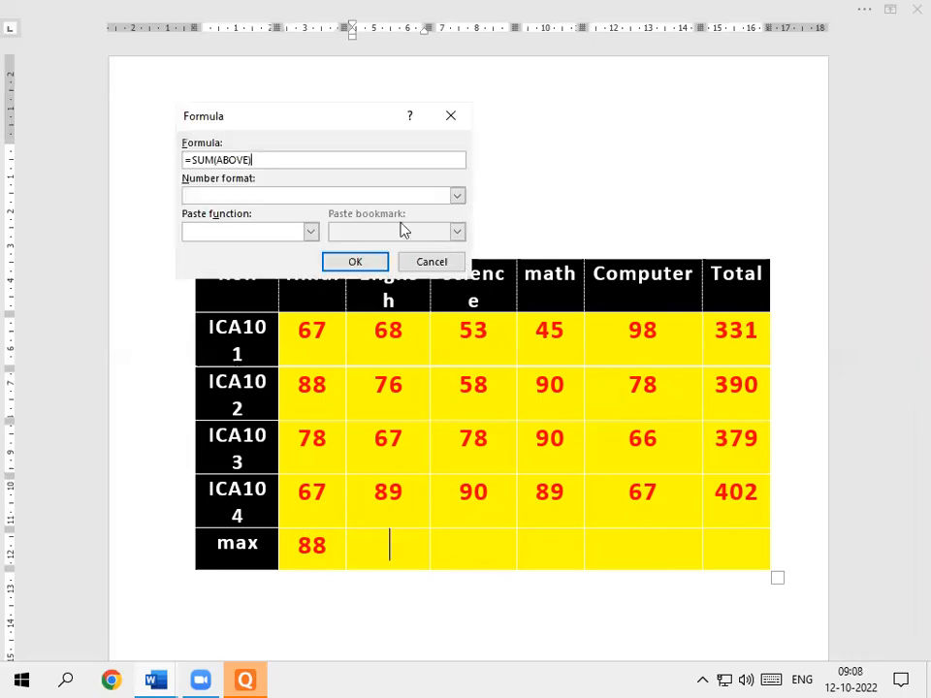
key(BackSpace)
key(BackSpace)
key(BackSpace)
key(BackSpace)
key(BackSpace)
key(BackSpace)
key(BackSpace)
key(BackSpace)
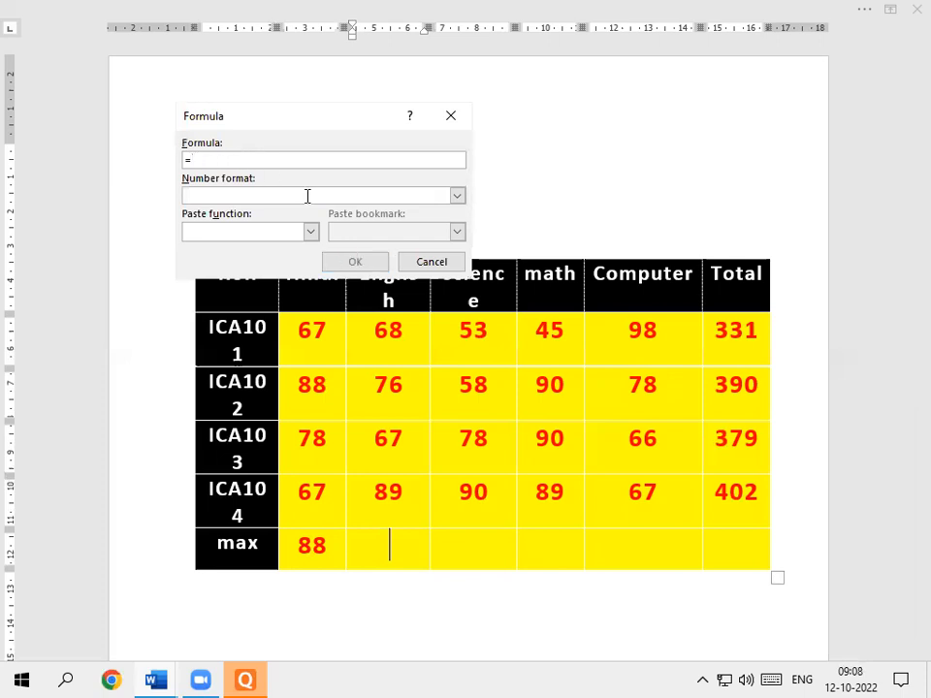
click(308, 233)
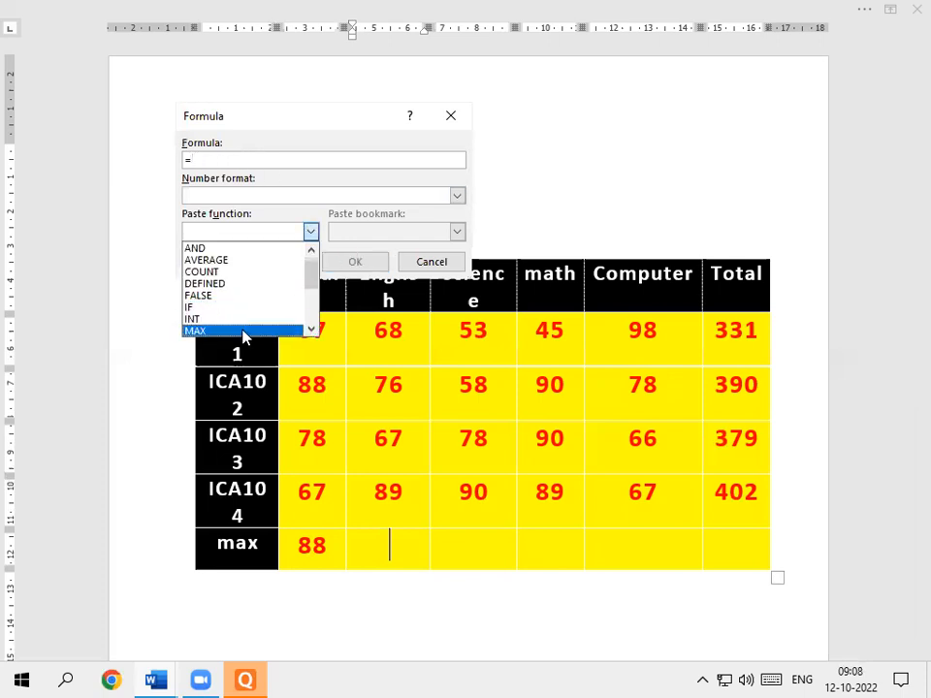
click(235, 320)
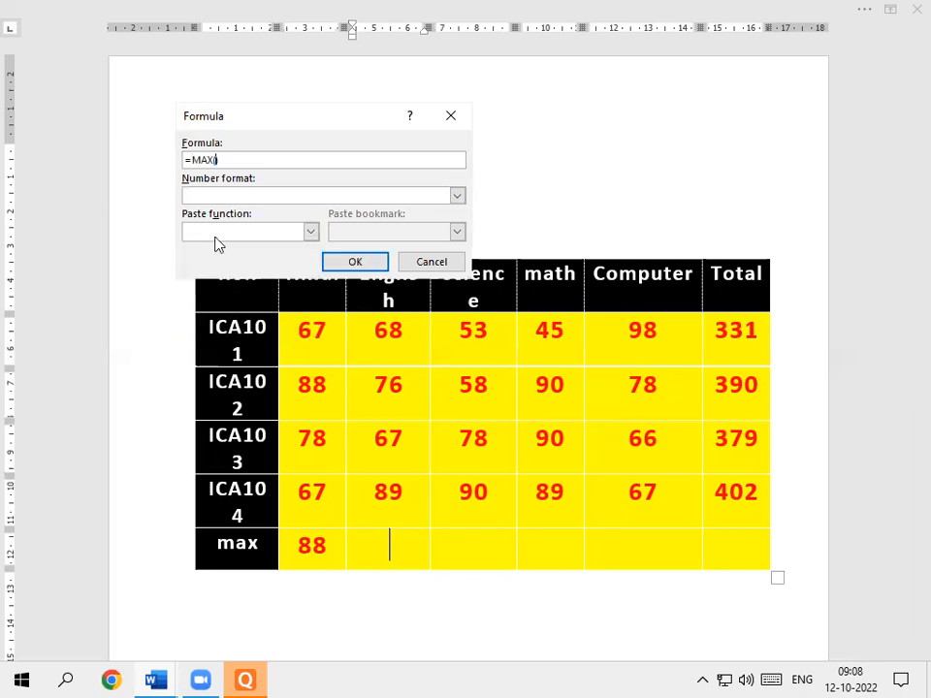
text(a)
key(BackSpace)
key(BackSpace)
key(BackSpace)
text(in(above)
click(373, 263)
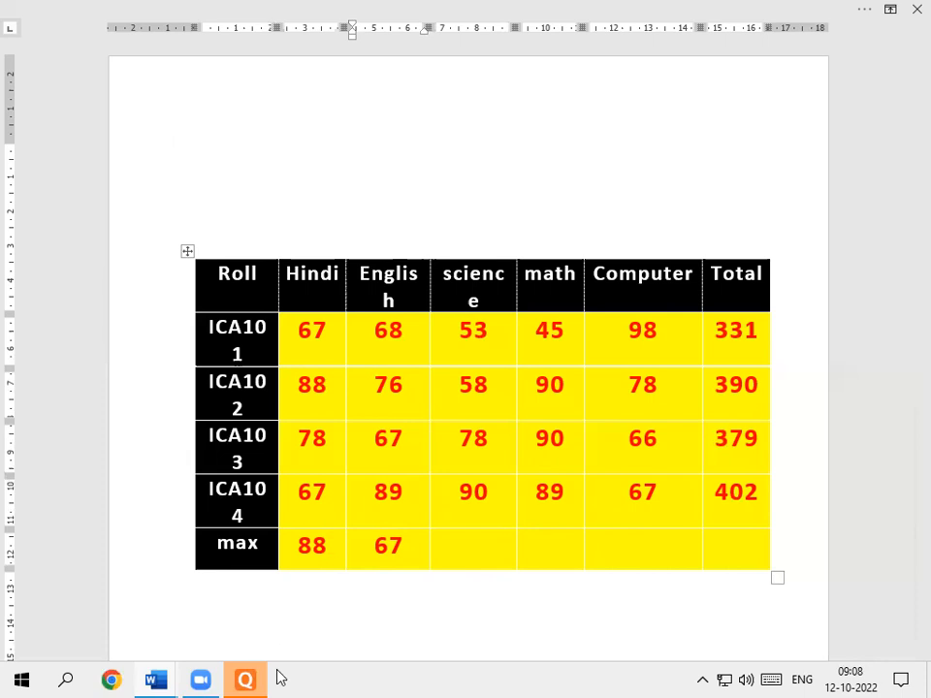
Add two blank lines below the table.
click(313, 607)
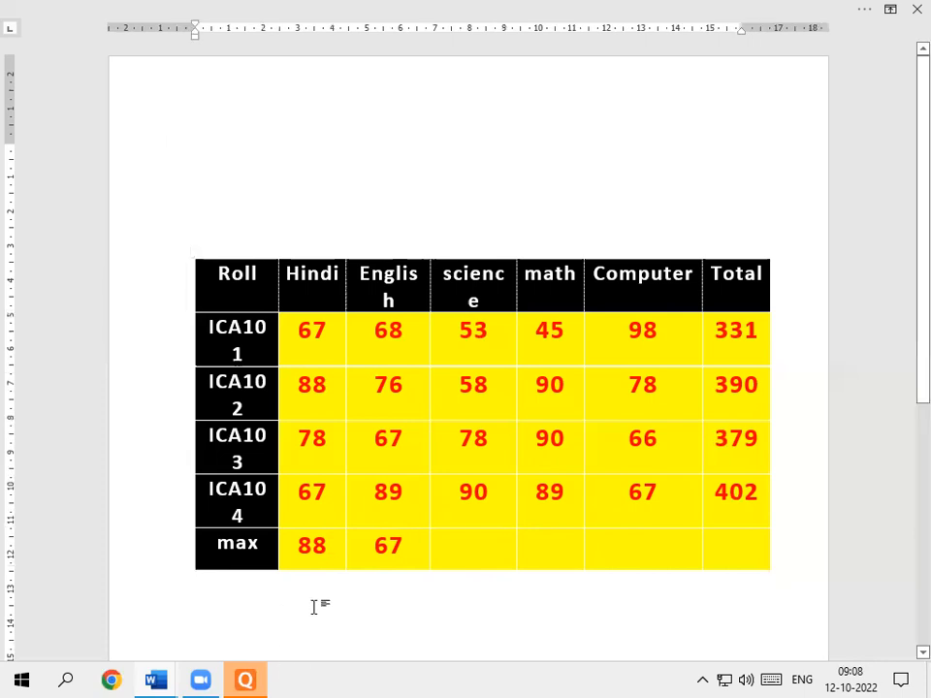
key(Return)
key(Return)
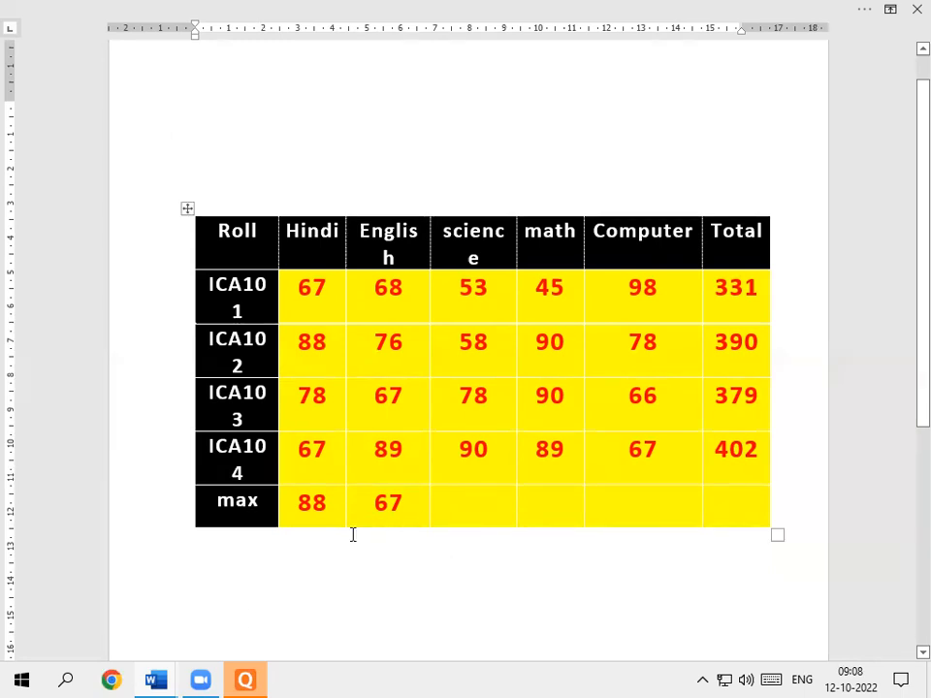
Add an empty row below the max row at the end of the table.
click(232, 512)
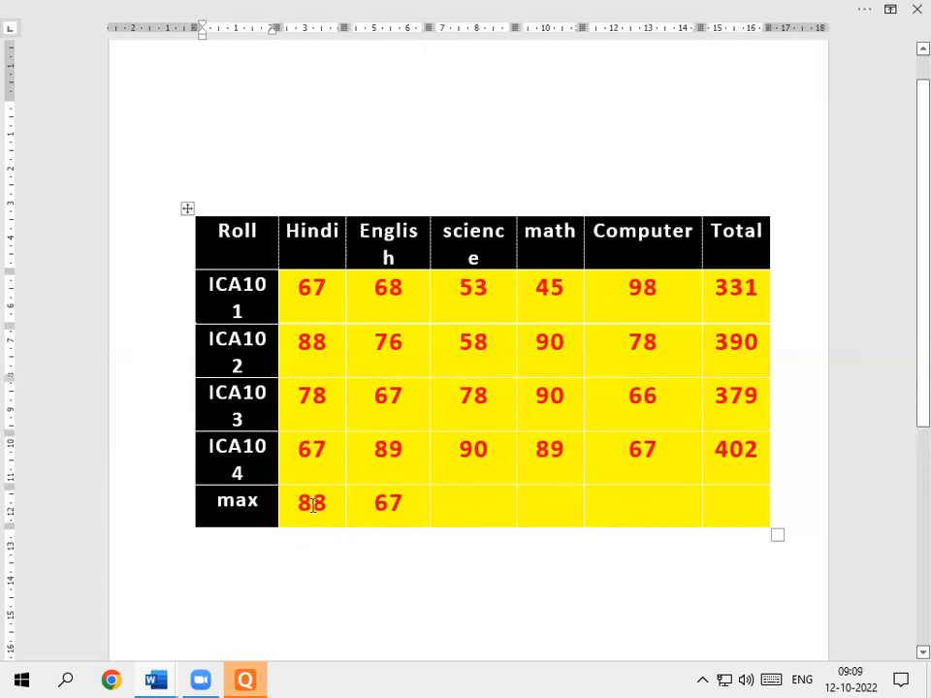
click(738, 511)
key(Tab)
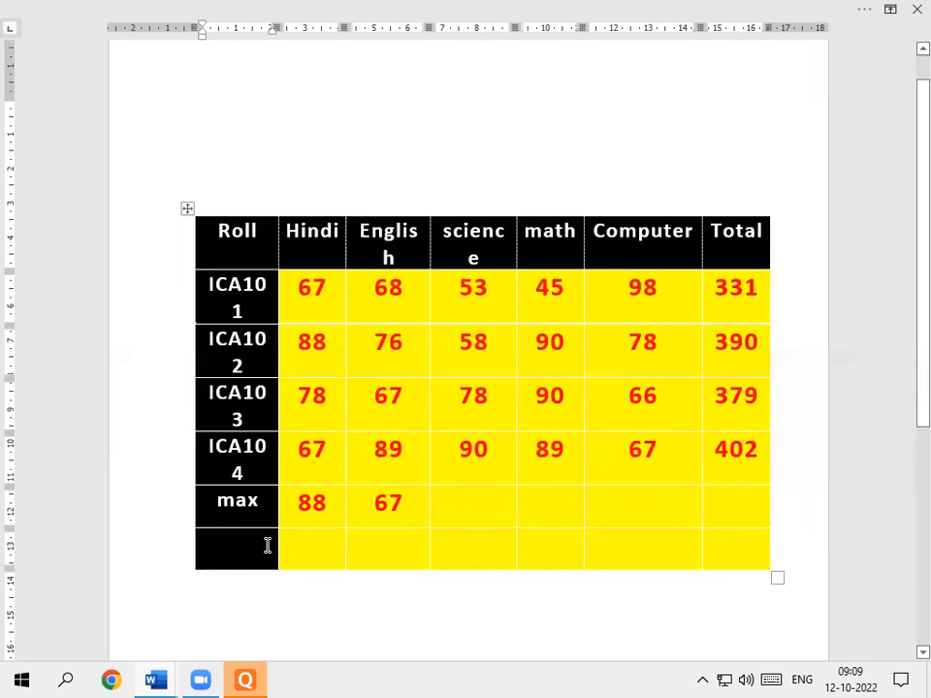
Merge the new row's cells under Roll, Hindi, English and science into one cell.
drag(262, 545, 462, 566)
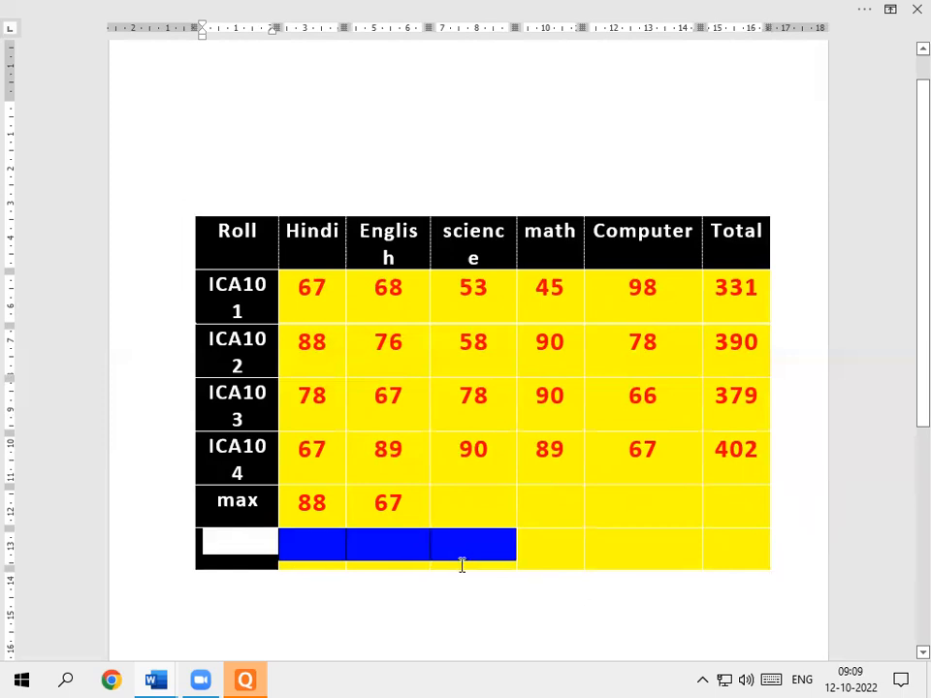
key(alt)
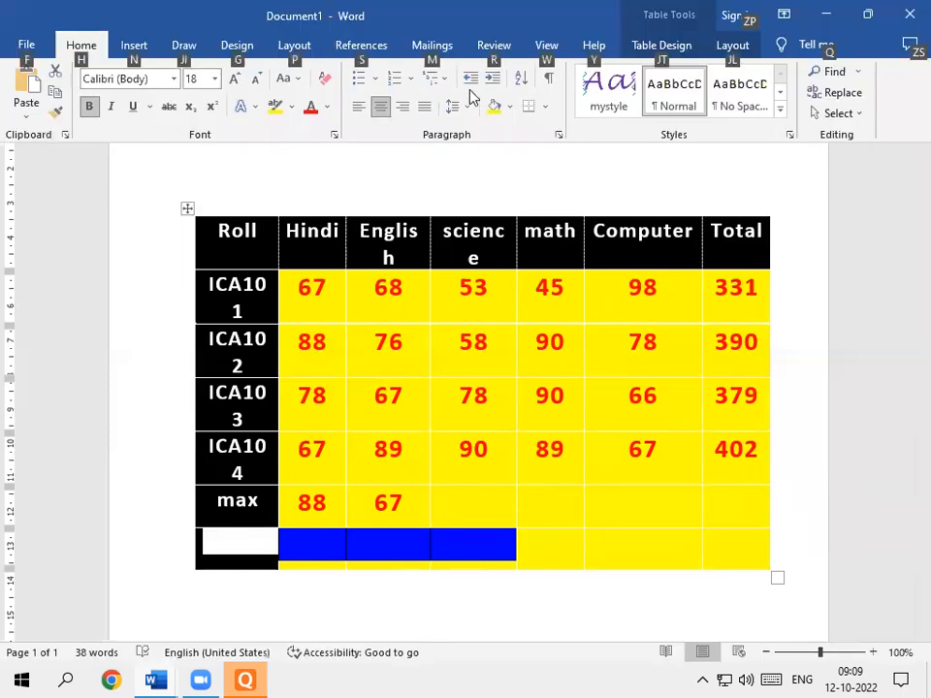
click(734, 46)
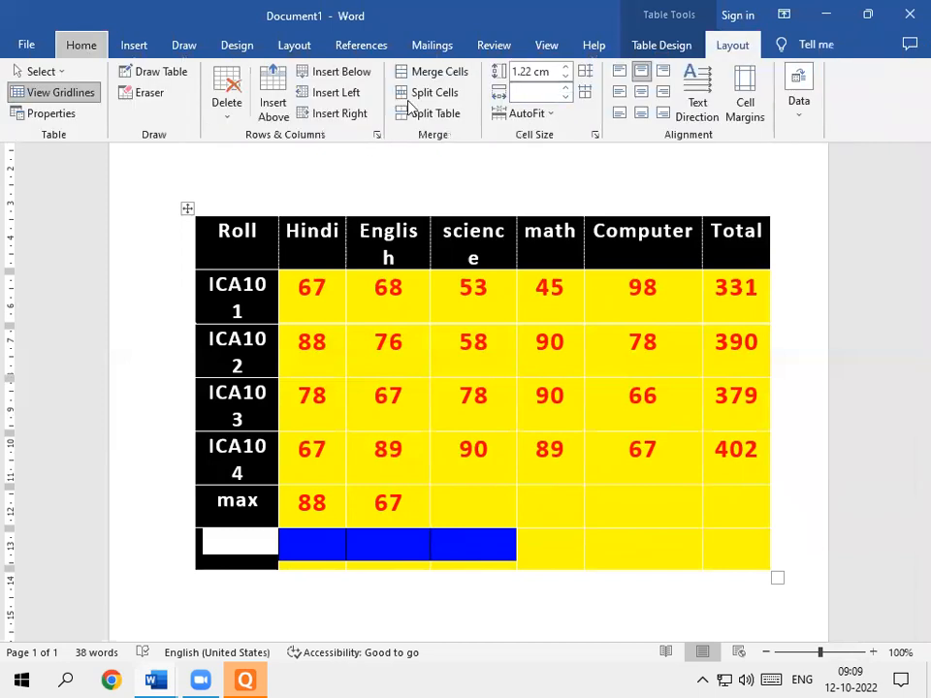
click(459, 80)
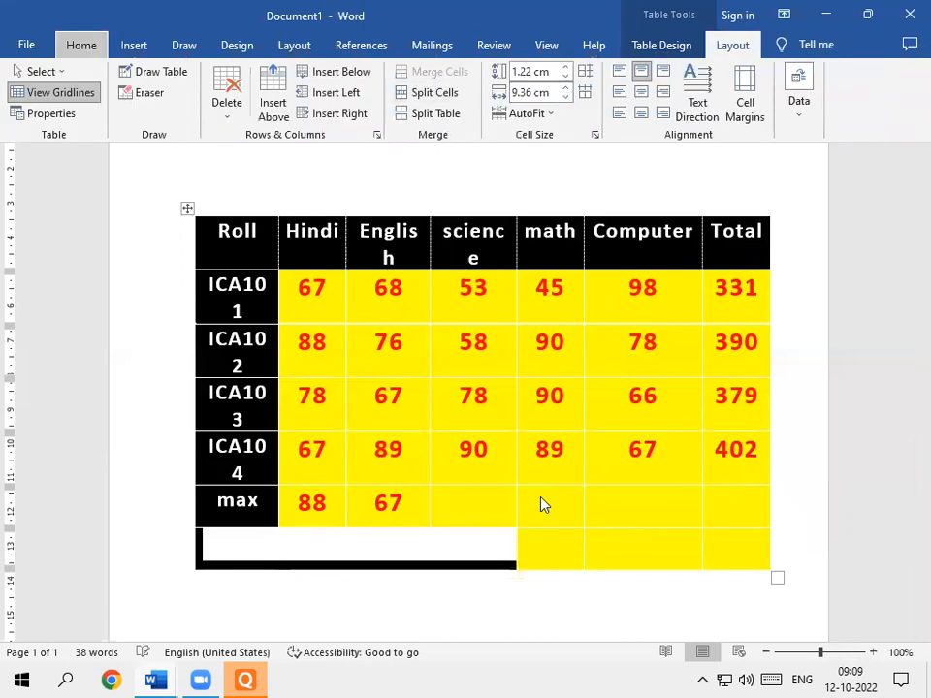
Merge the new row's cells under math, Computer and Total into one cell.
click(557, 561)
drag(605, 544, 733, 555)
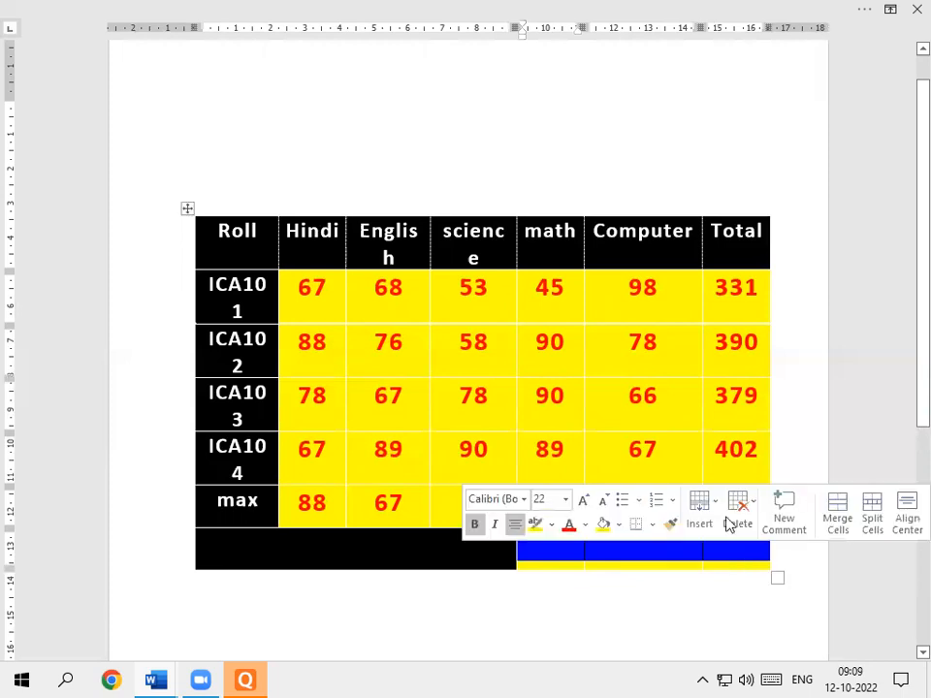
key(alt)
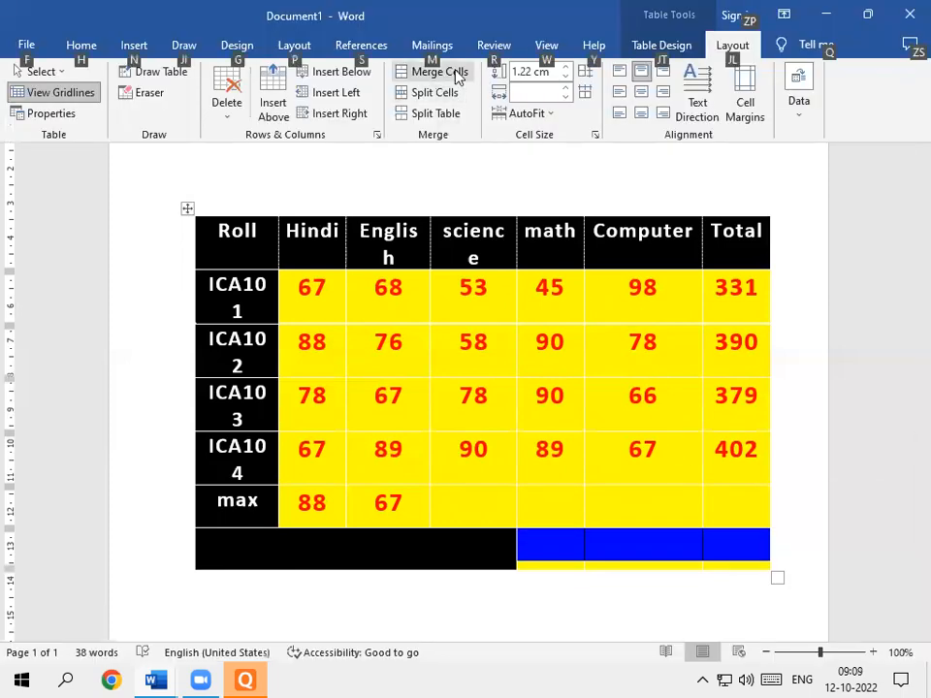
click(459, 76)
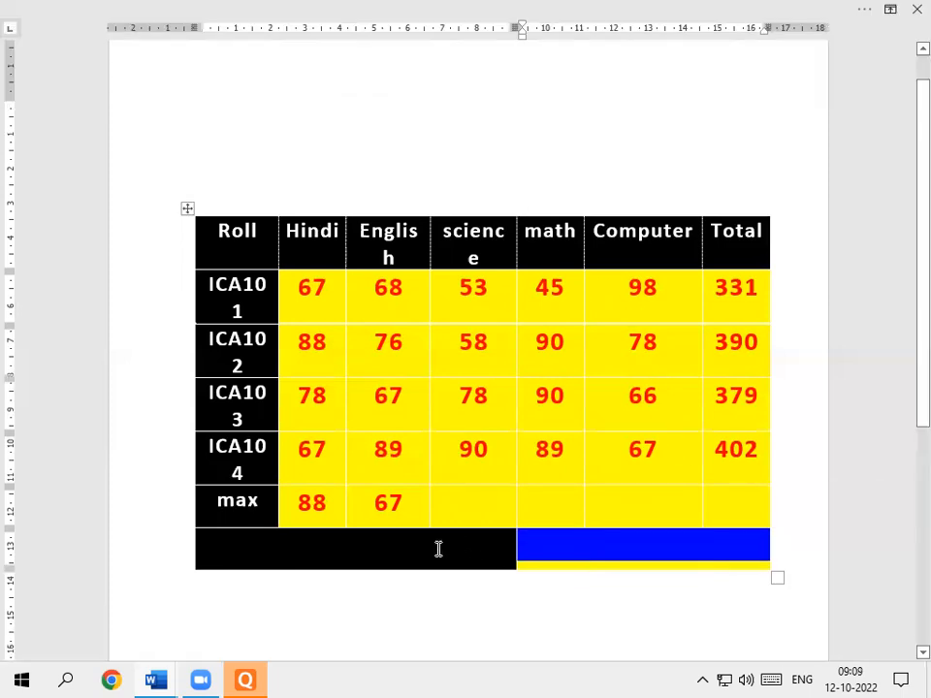
Shade the first merged cell of the bottom row with the standard green color and return to the full-screen document view.
click(439, 549)
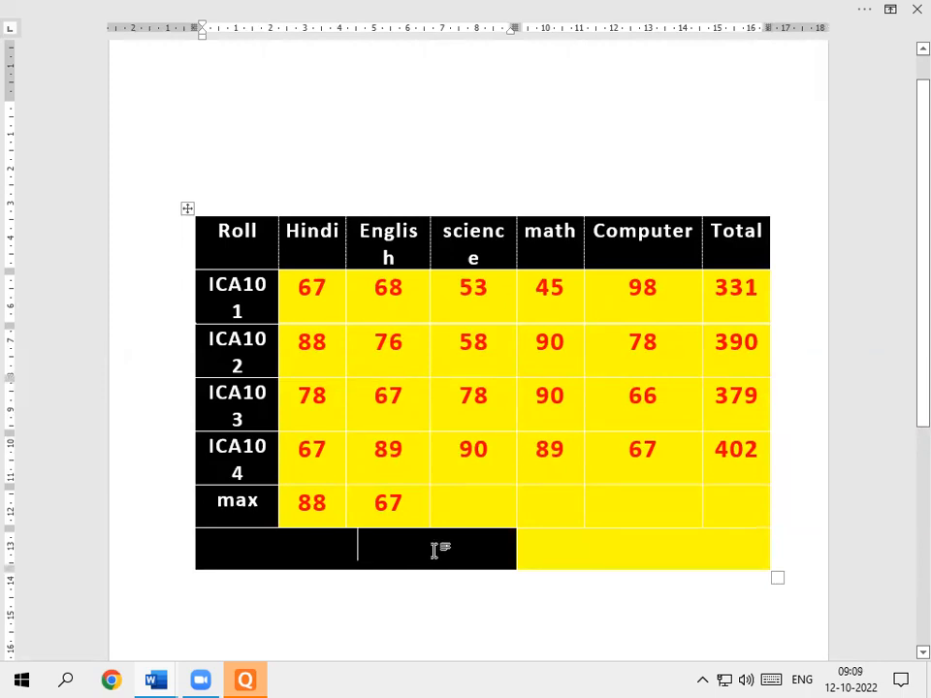
key(alt)
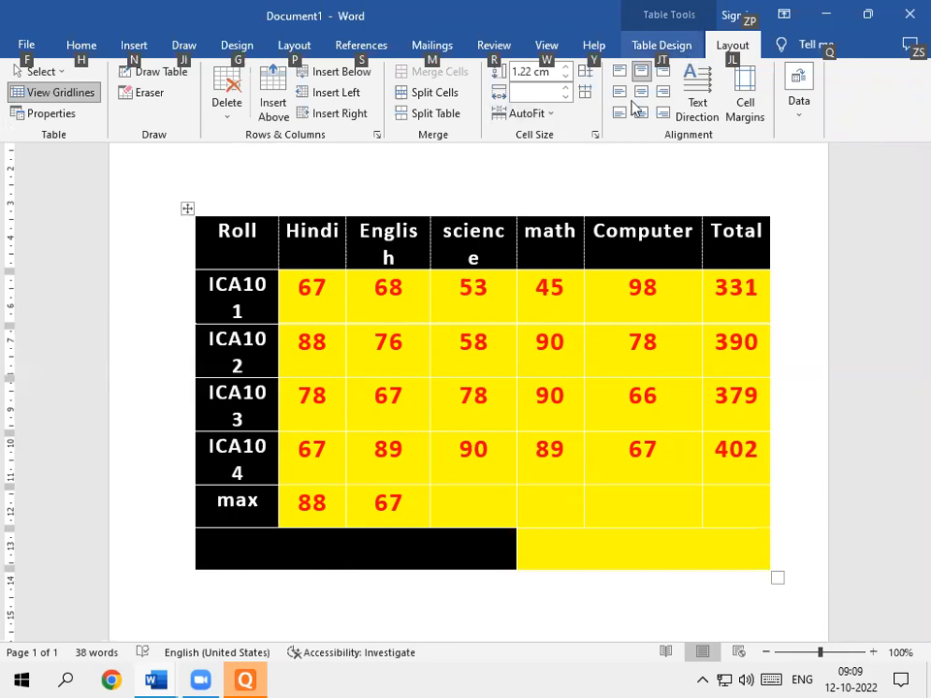
click(661, 45)
click(663, 115)
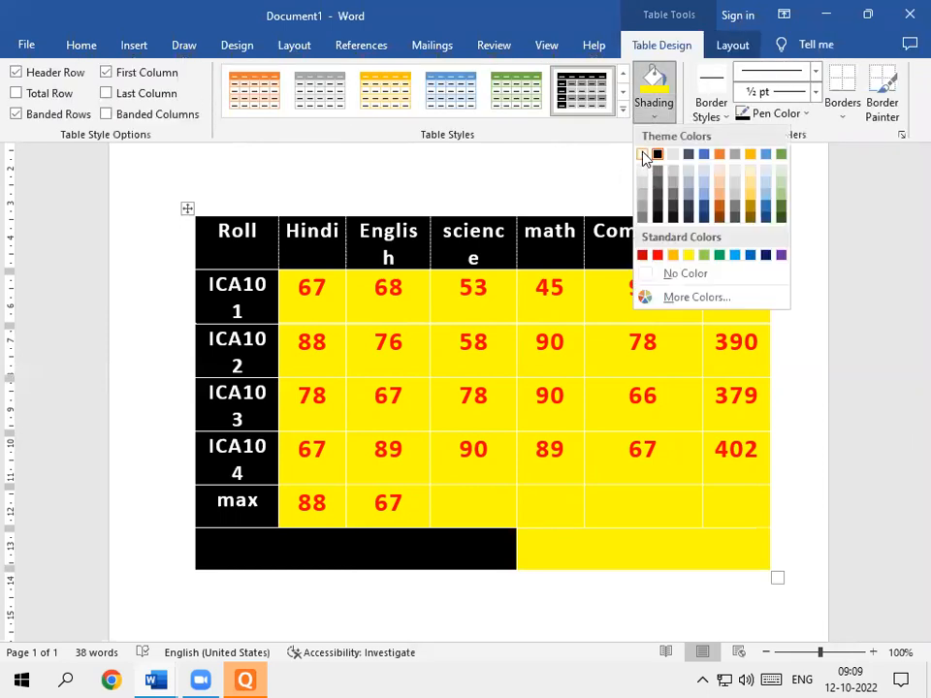
click(643, 155)
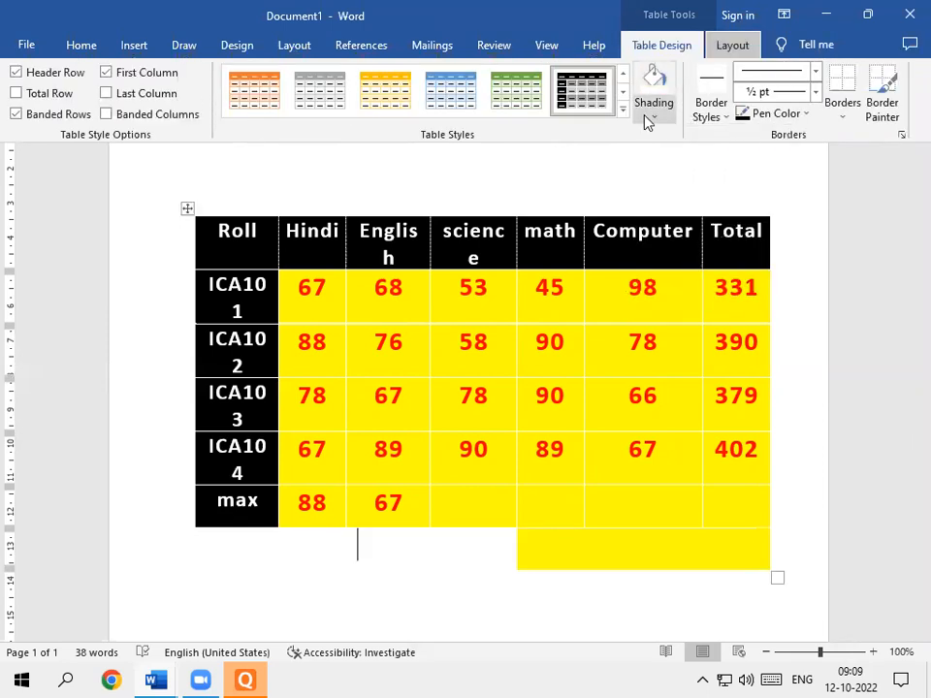
click(647, 119)
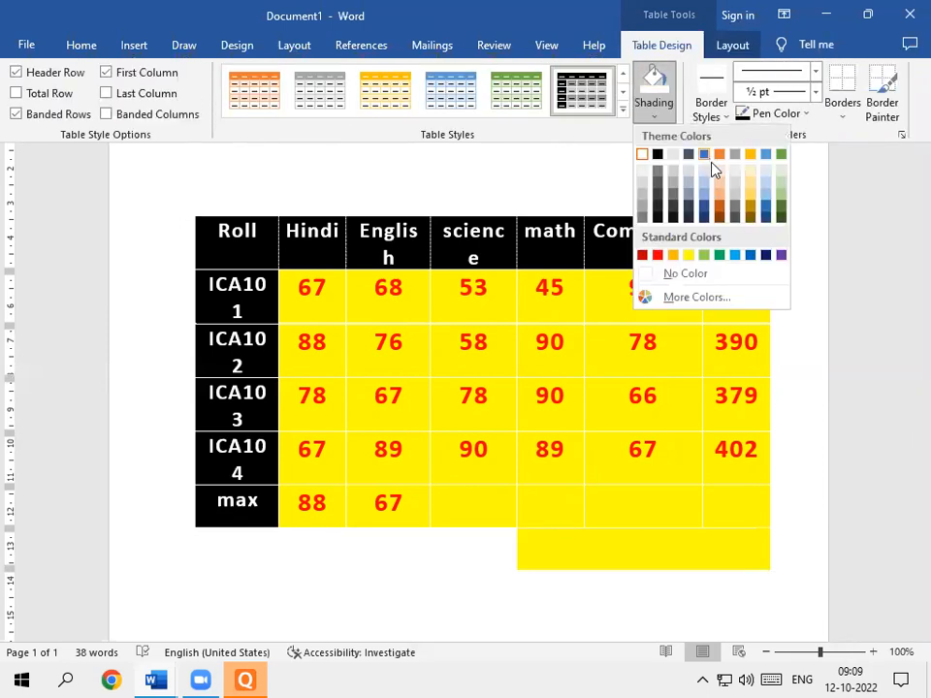
click(722, 264)
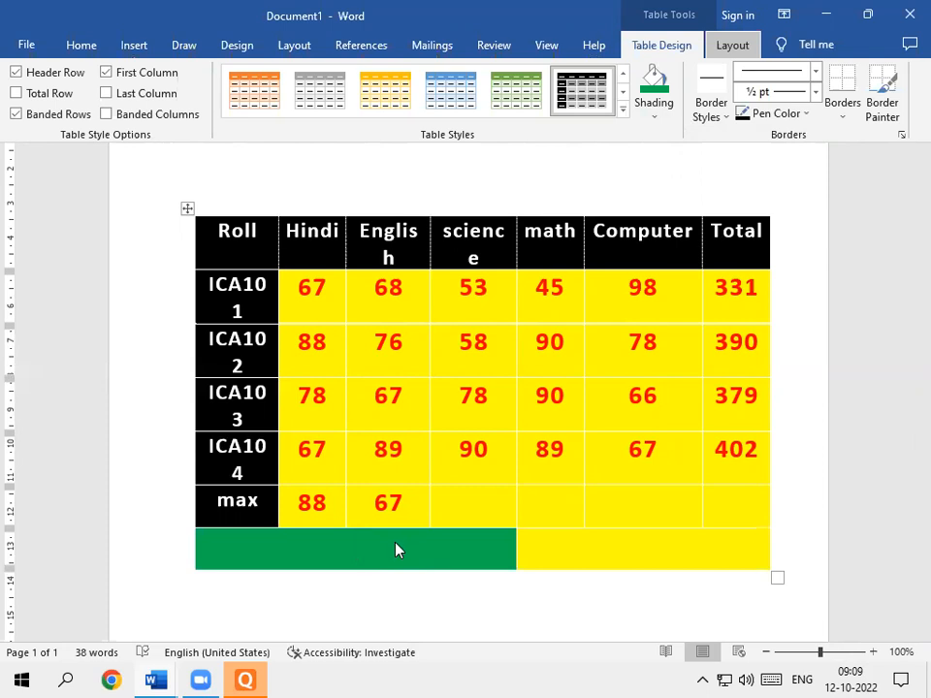
key(ctrl+shift+F1)
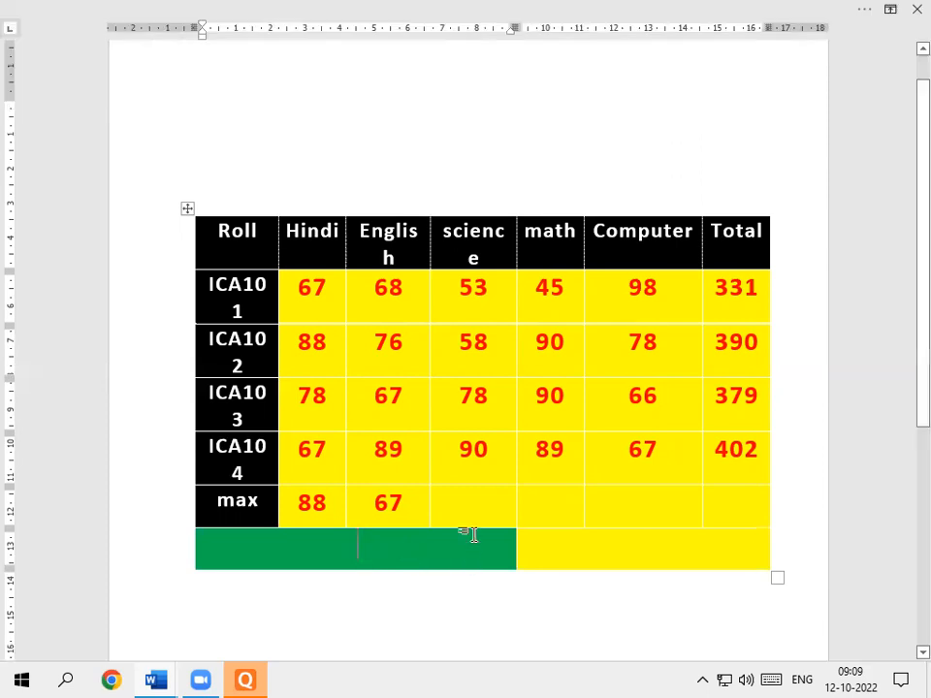
Enter the text "Absolute value" in the green merged cell of the table's bottom row.
text(Absolute va)
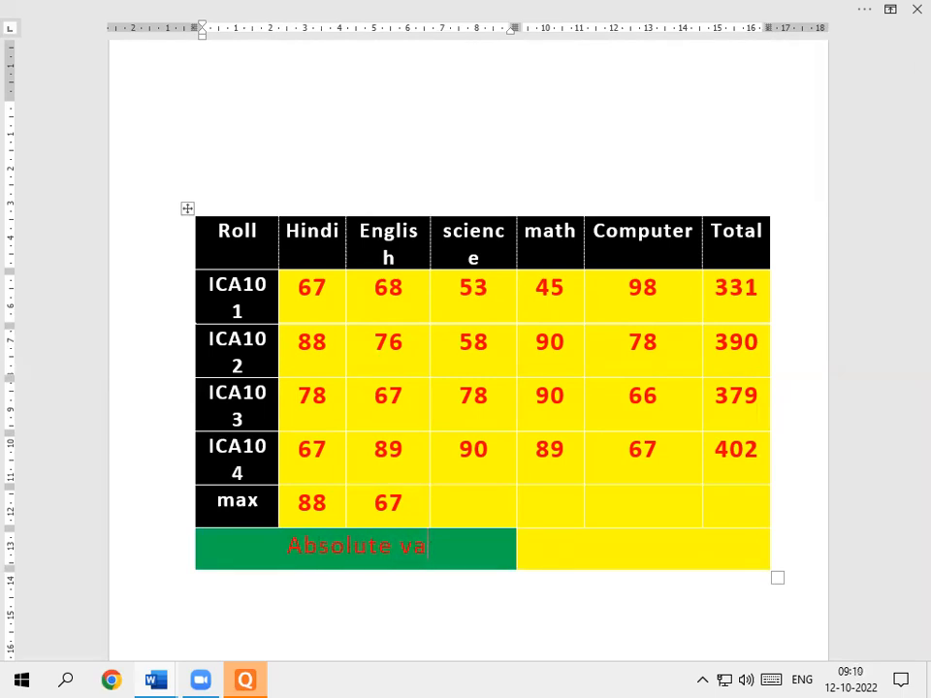
text(lue)
Insert the formula =ABS(-48) in the yellow merged cell of the bottom row, replacing the default formula.
click(588, 550)
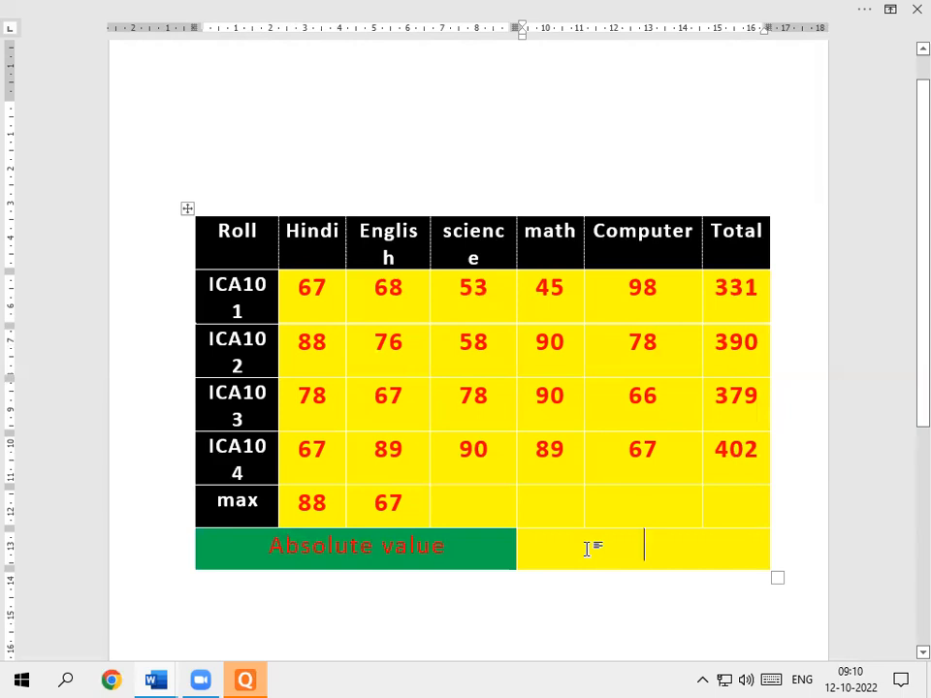
click(637, 514)
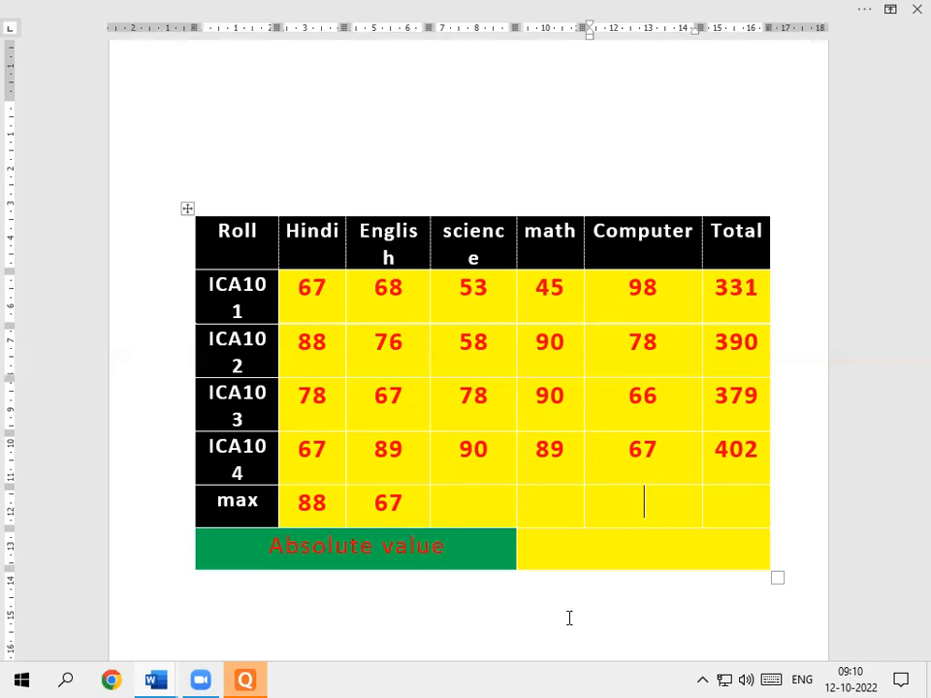
click(620, 559)
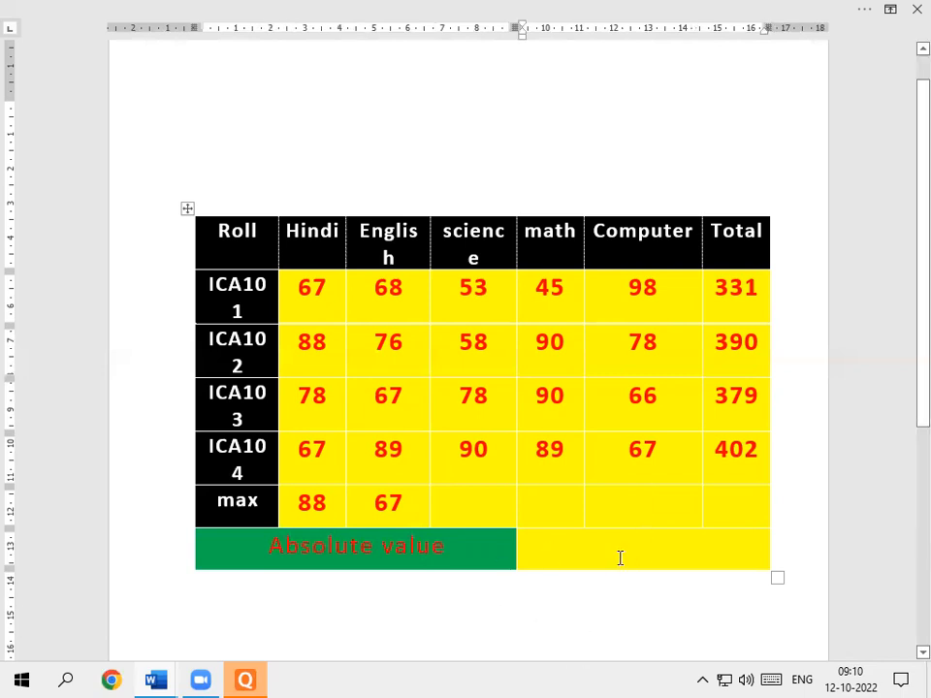
key(alt)
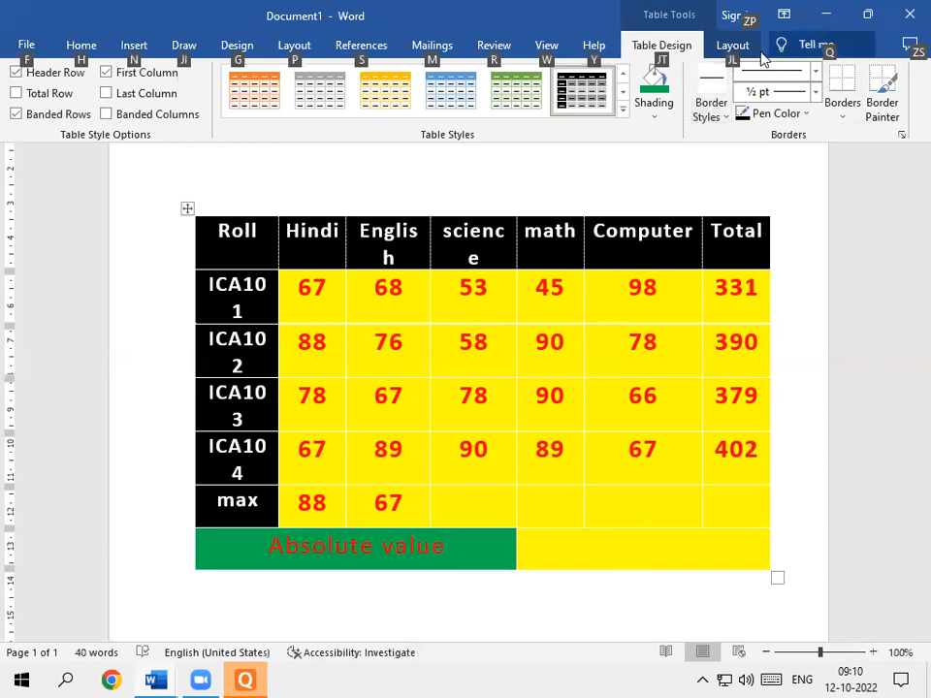
key(j)
key(l)
click(805, 106)
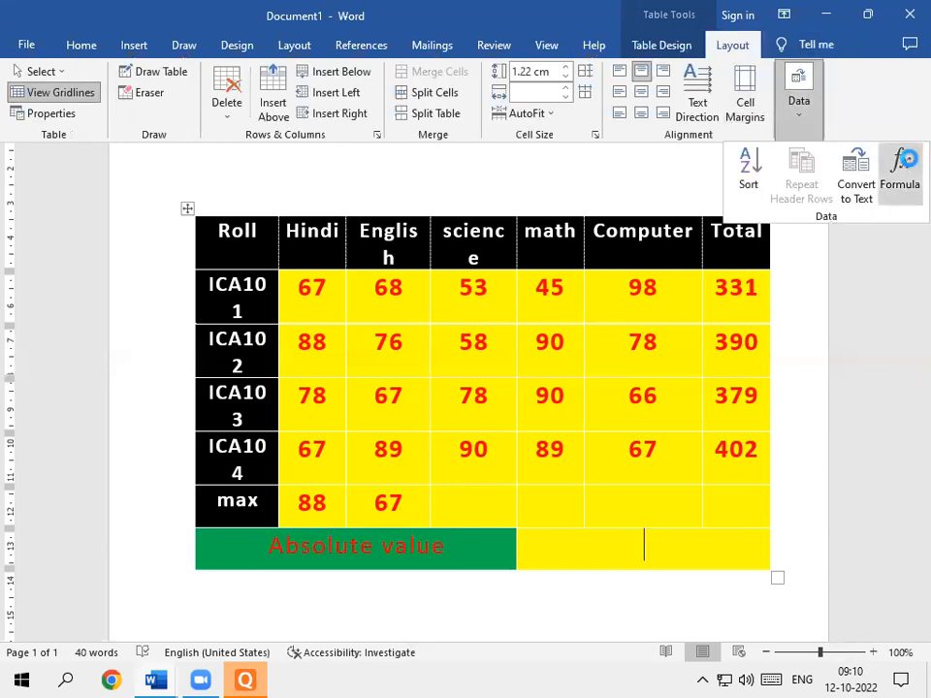
click(897, 165)
key(BackSpace)
key(BackSpace)
key(BackSpace)
key(BackSpace)
key(BackSpace)
key(BackSpace)
key(BackSpace)
key(BackSpace)
key(BackSpace)
key(BackSpace)
click(309, 231)
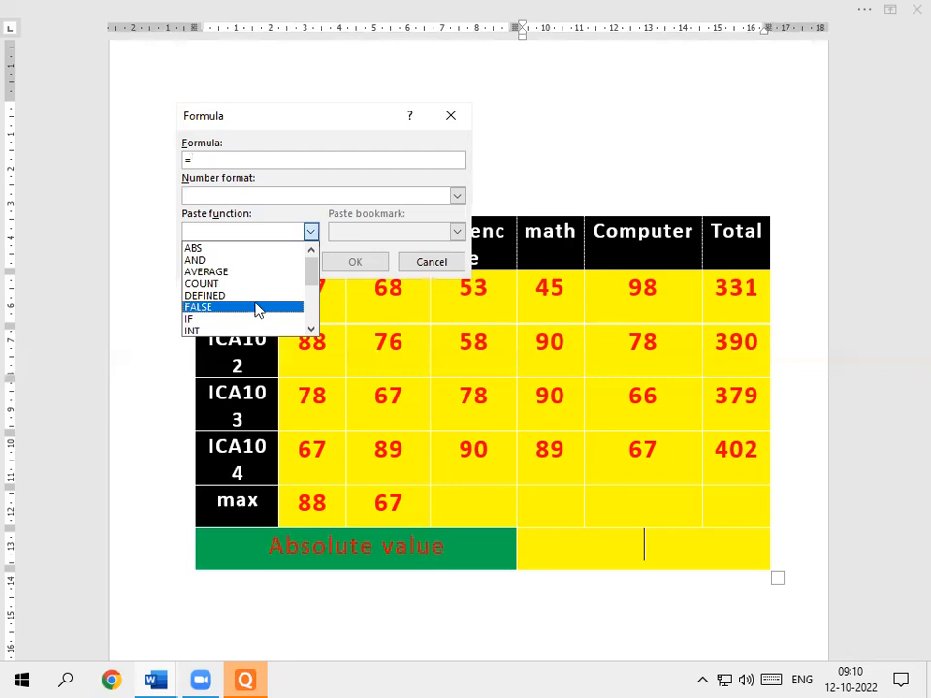
click(251, 248)
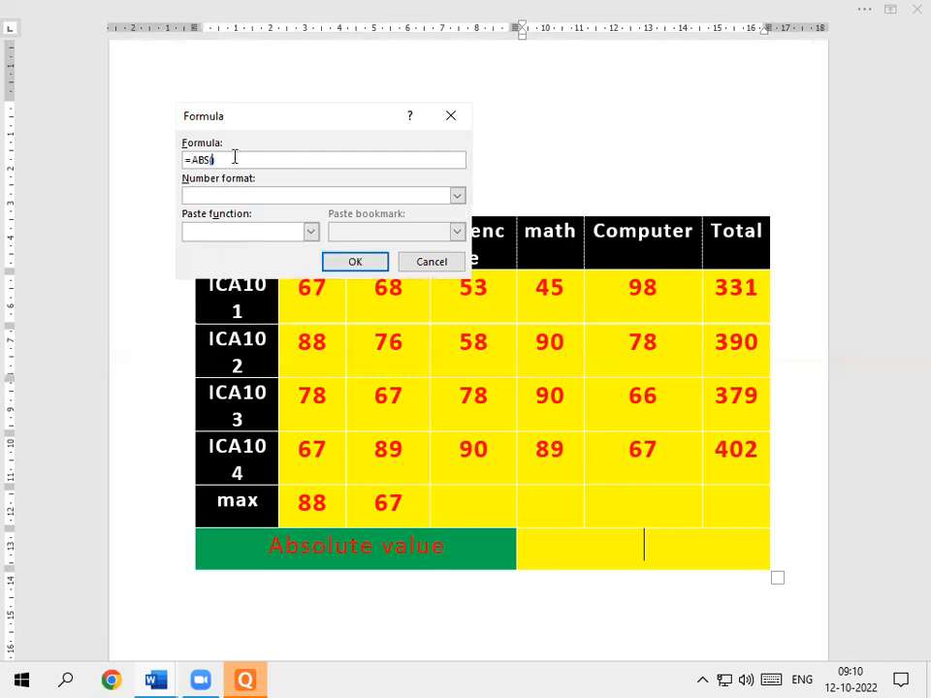
text(-48))
click(355, 261)
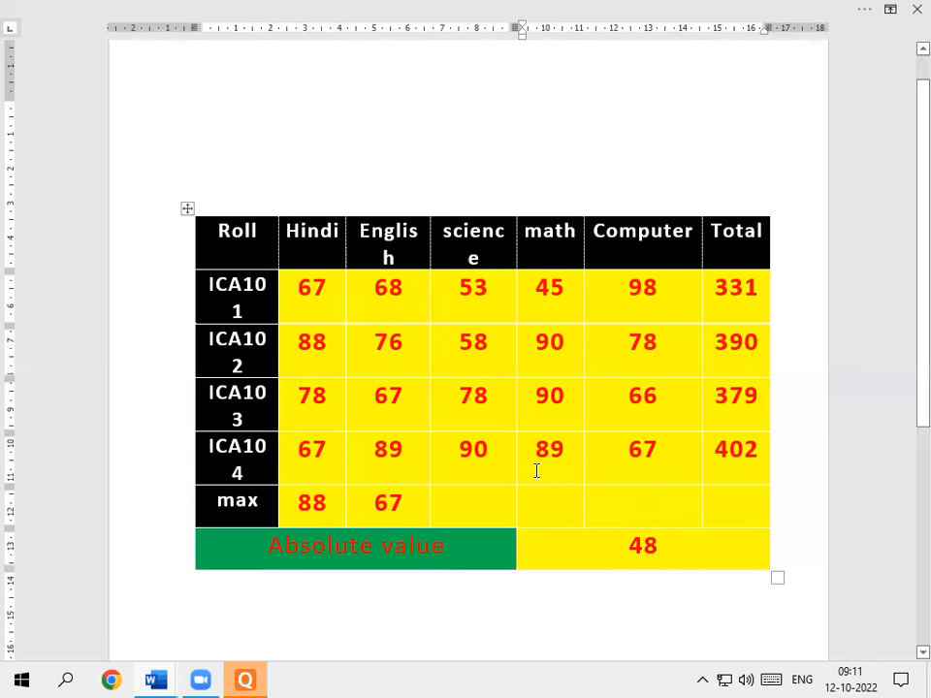
Insert an AVERAGE(above) formula in the max row's cell under Computer, replacing the default SUM formula.
click(623, 499)
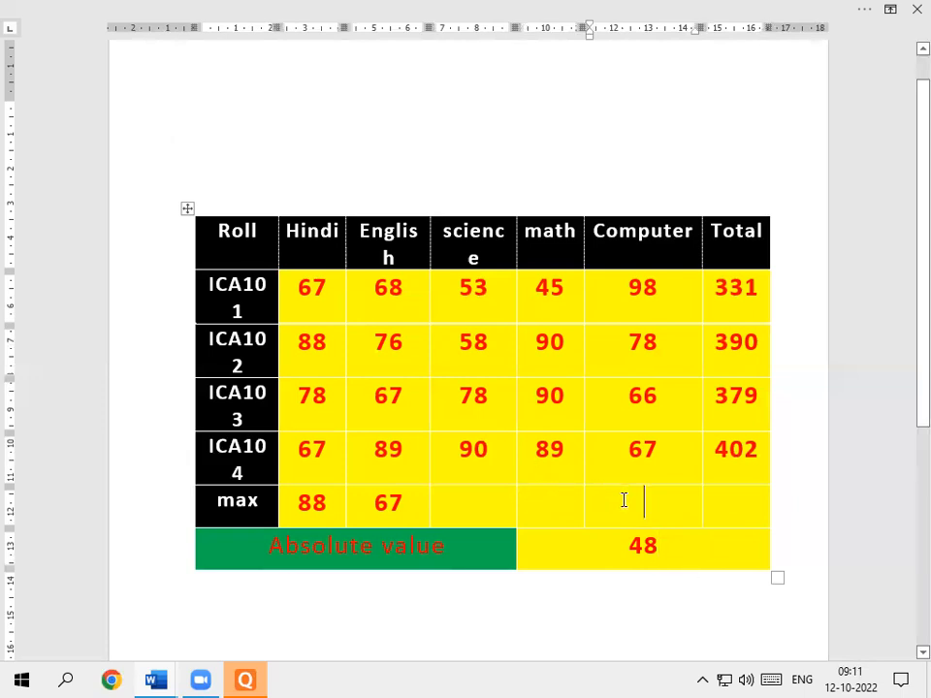
key(alt)
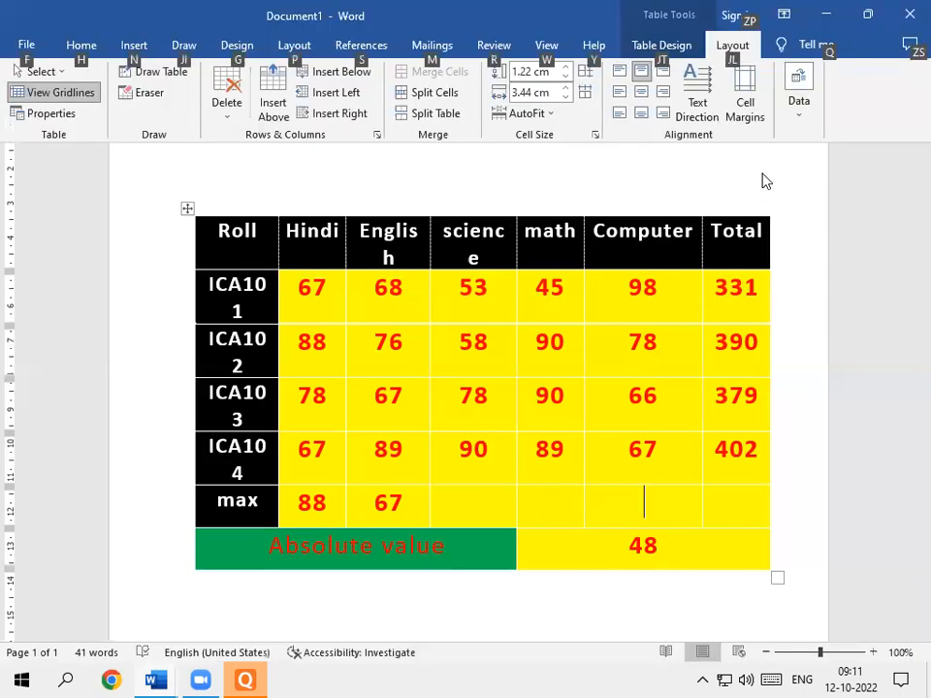
click(805, 107)
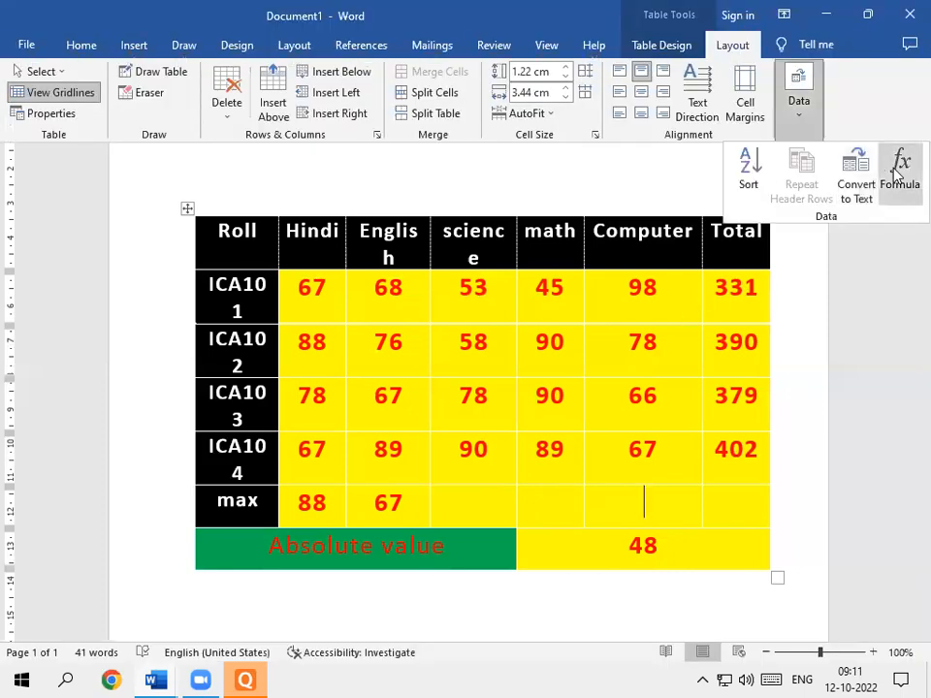
click(900, 173)
key(BackSpace)
key(BackSpace)
key(BackSpace)
key(BackSpace)
key(BackSpace)
key(BackSpace)
key(BackSpace)
key(BackSpace)
key(BackSpace)
key(BackSpace)
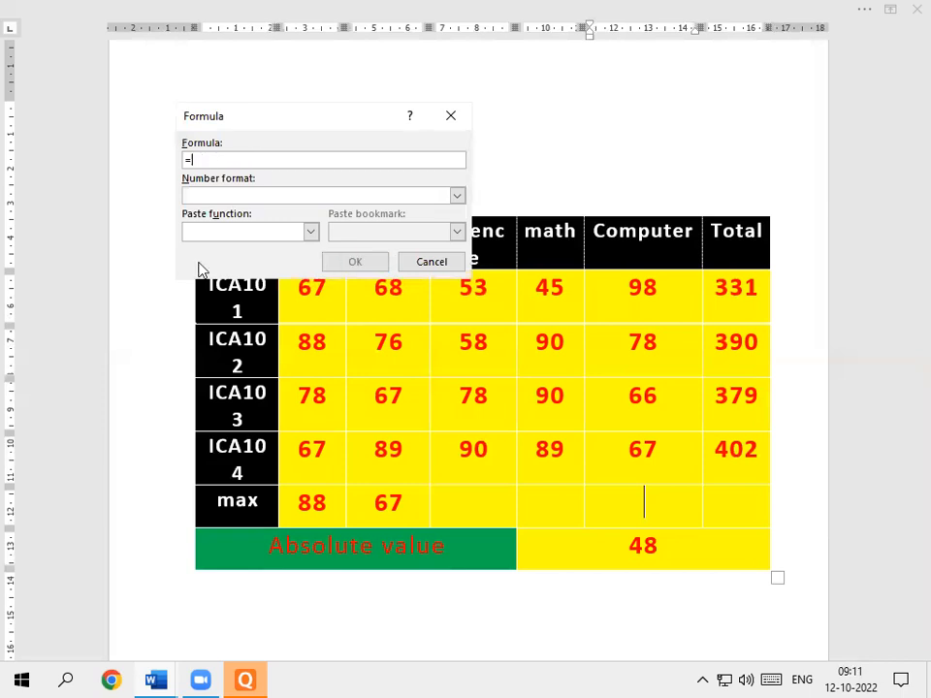
click(309, 233)
click(260, 272)
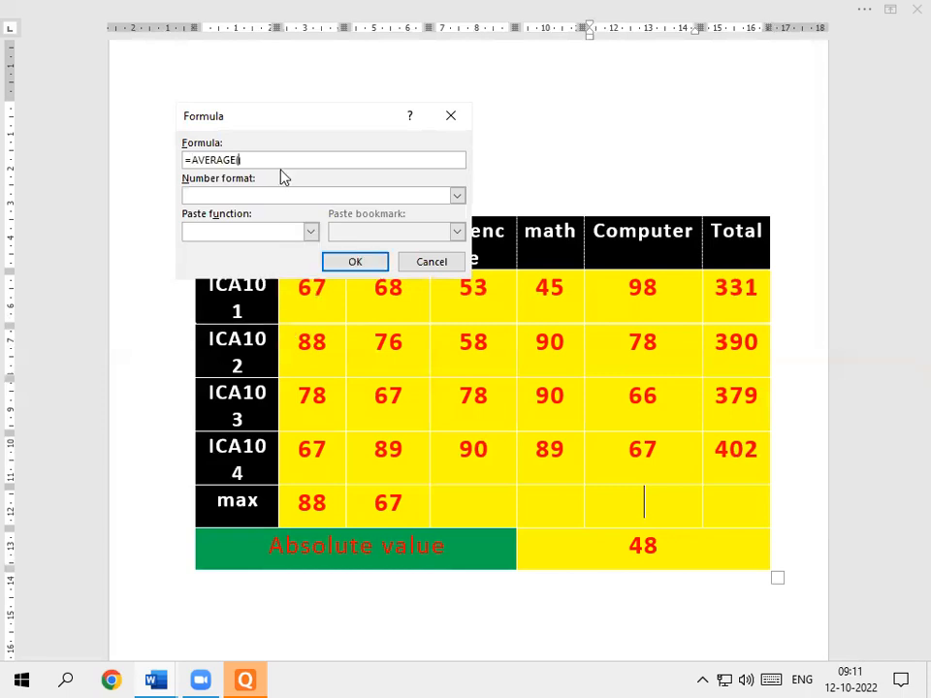
text(above)
key(Return)
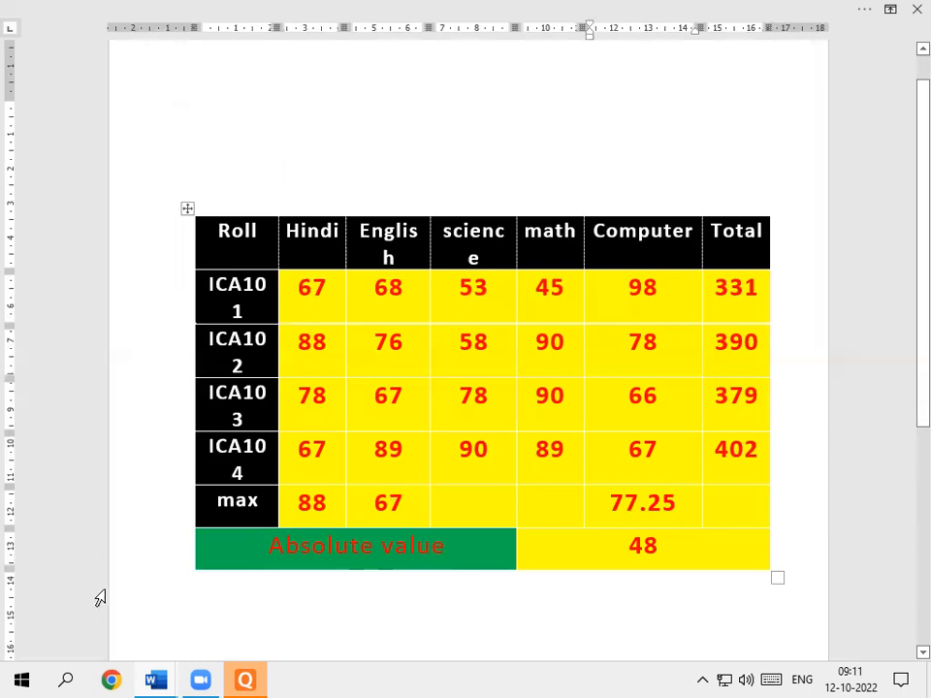
Review the list of available table formula functions for the max row's Total cell, and close it without inserting a formula.
click(748, 499)
key(alt)
click(799, 97)
click(904, 179)
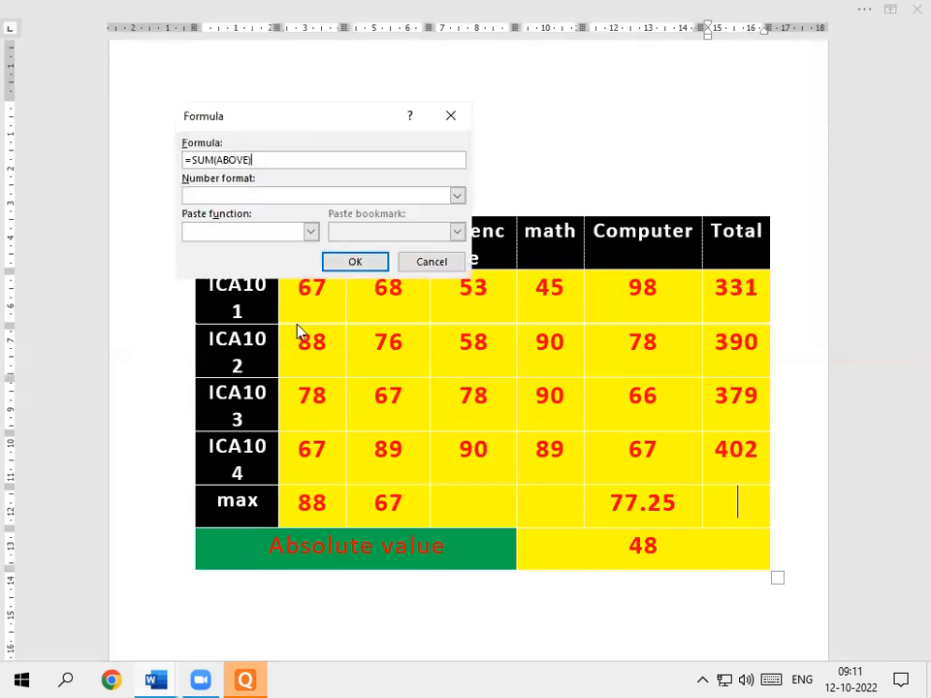
click(310, 232)
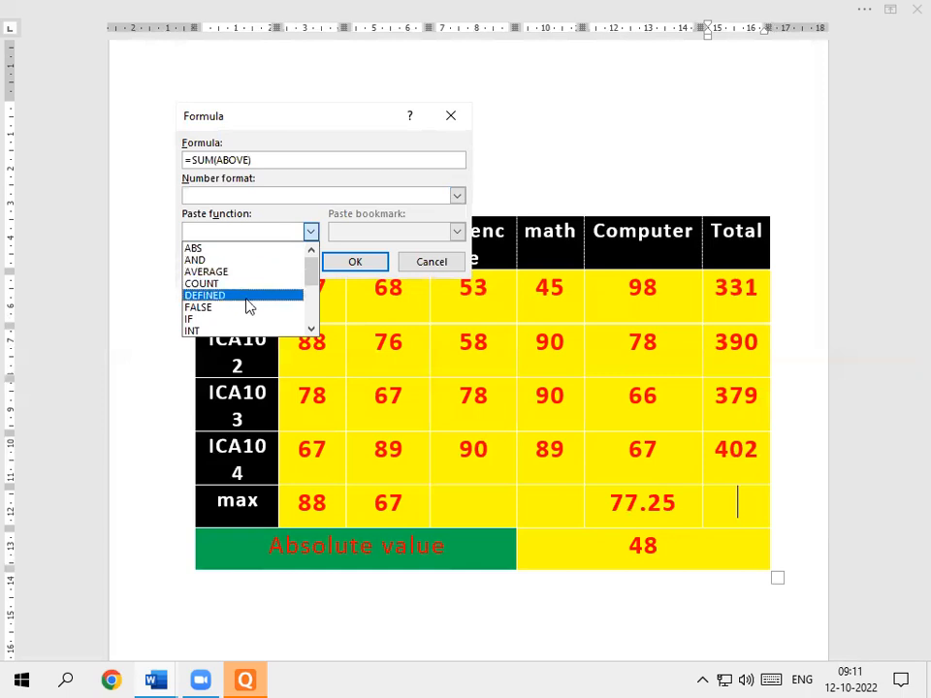
scroll(249, 320, down, 4)
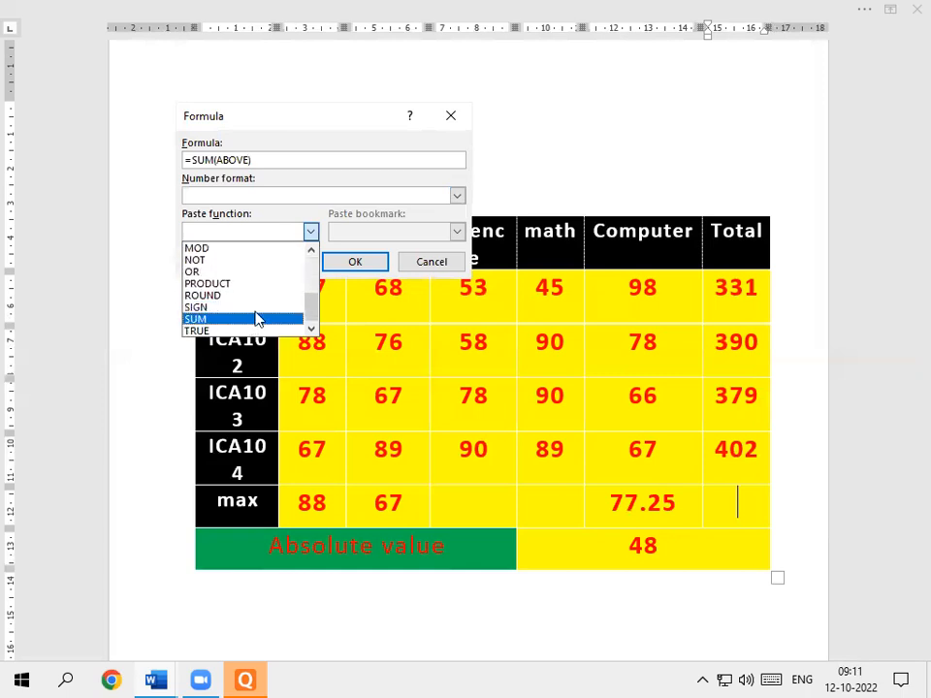
scroll(260, 320, up, 4)
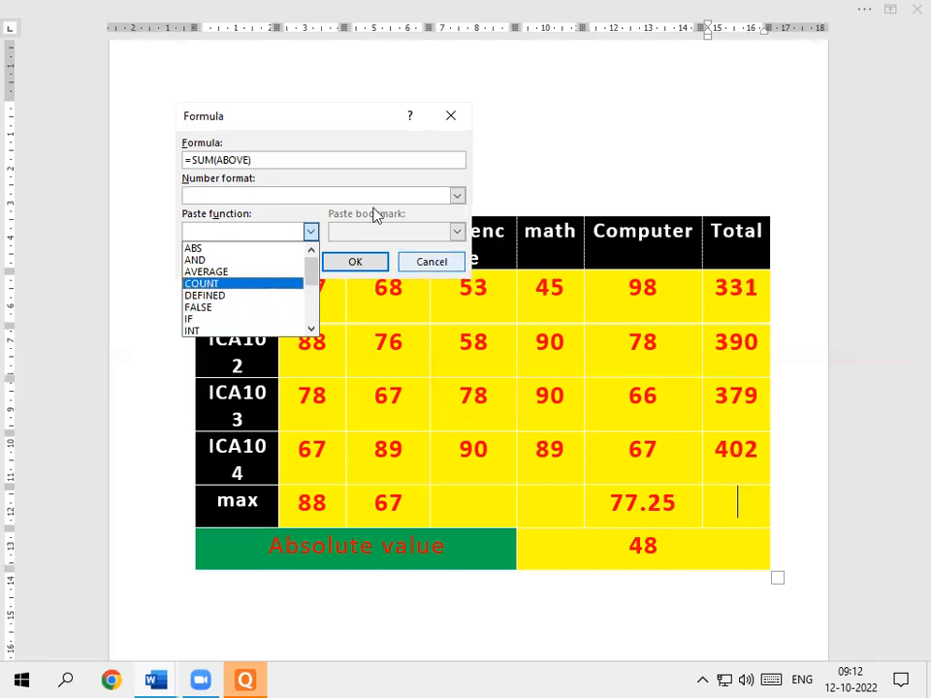
click(446, 130)
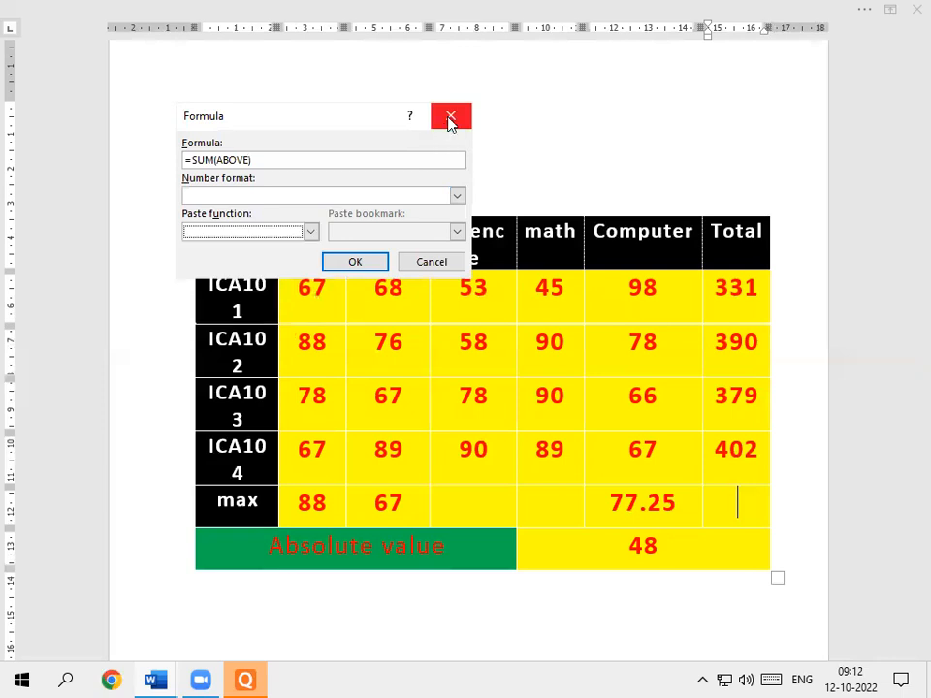
click(449, 118)
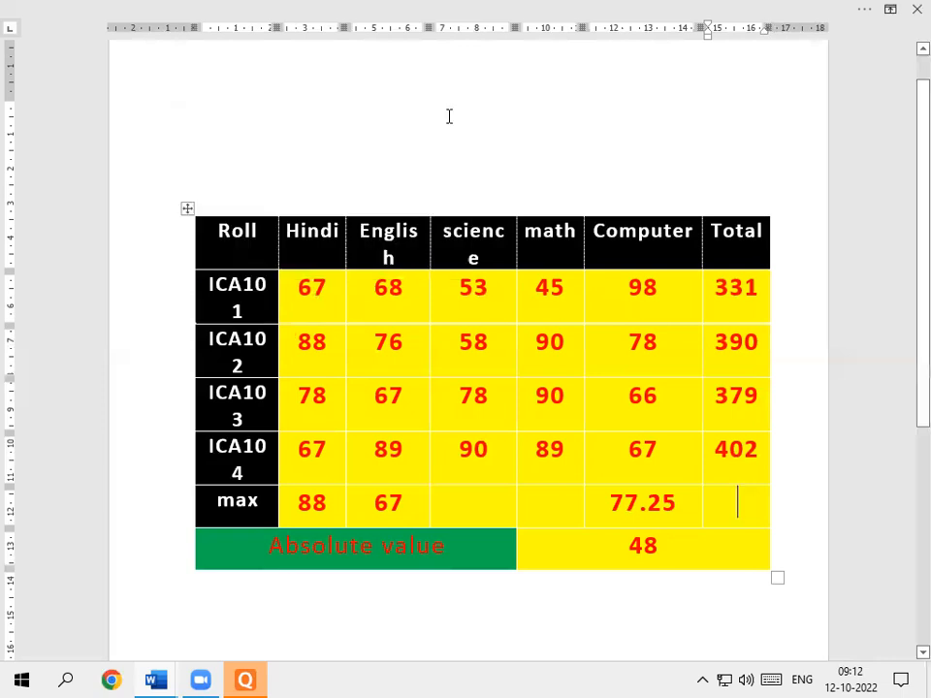